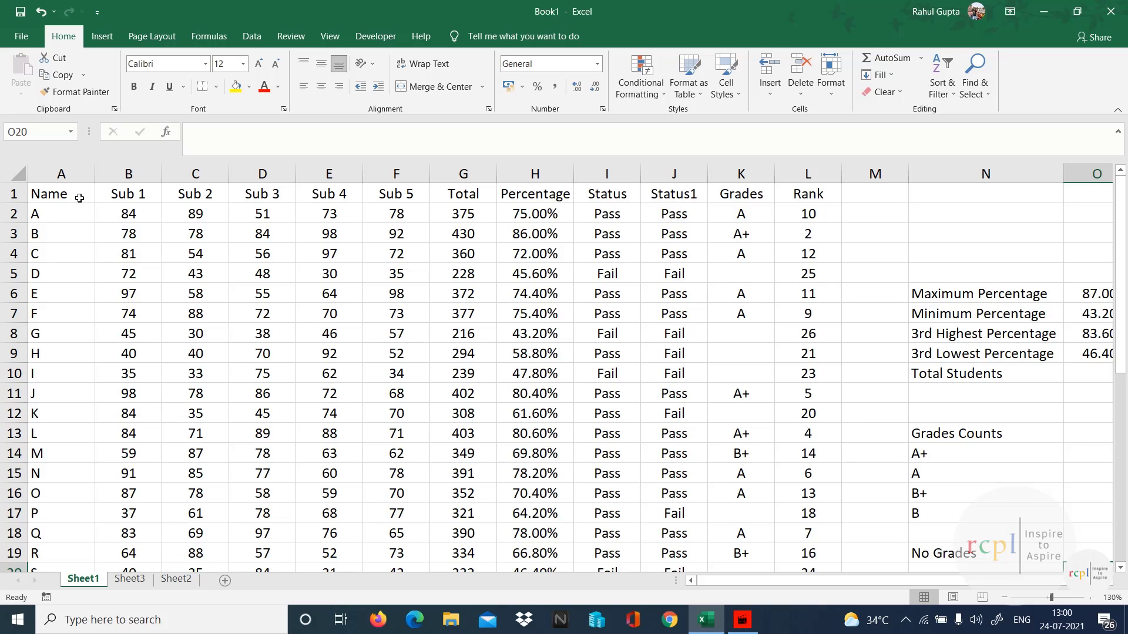
- Apply all borders to the whole student marks table, A1:L27
click(79, 198)
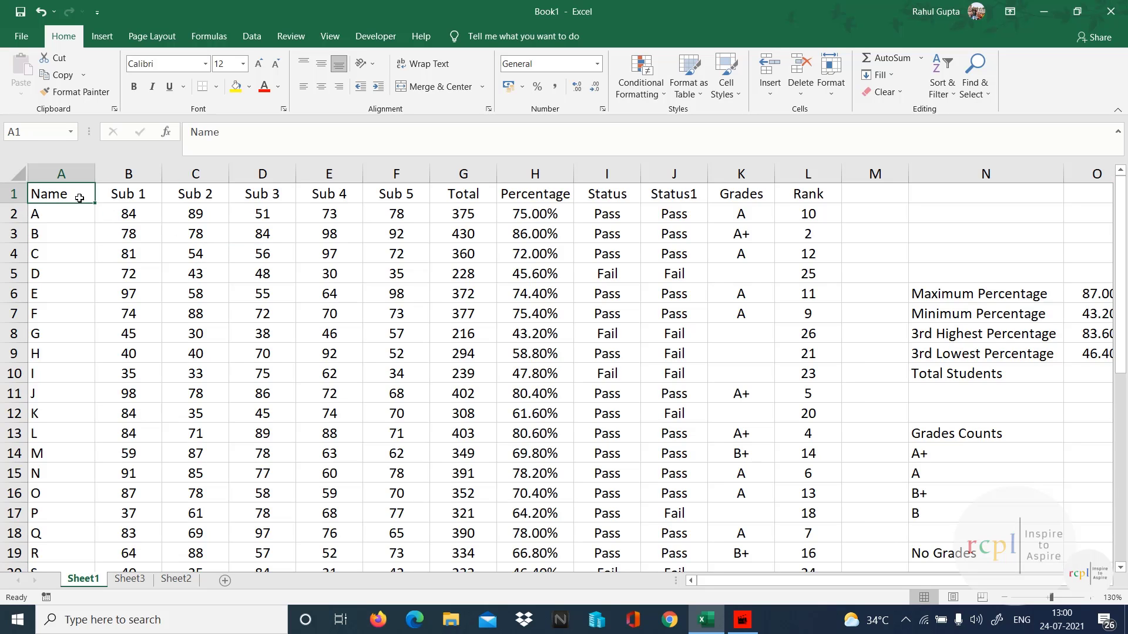
key(ctrl+shift+Down)
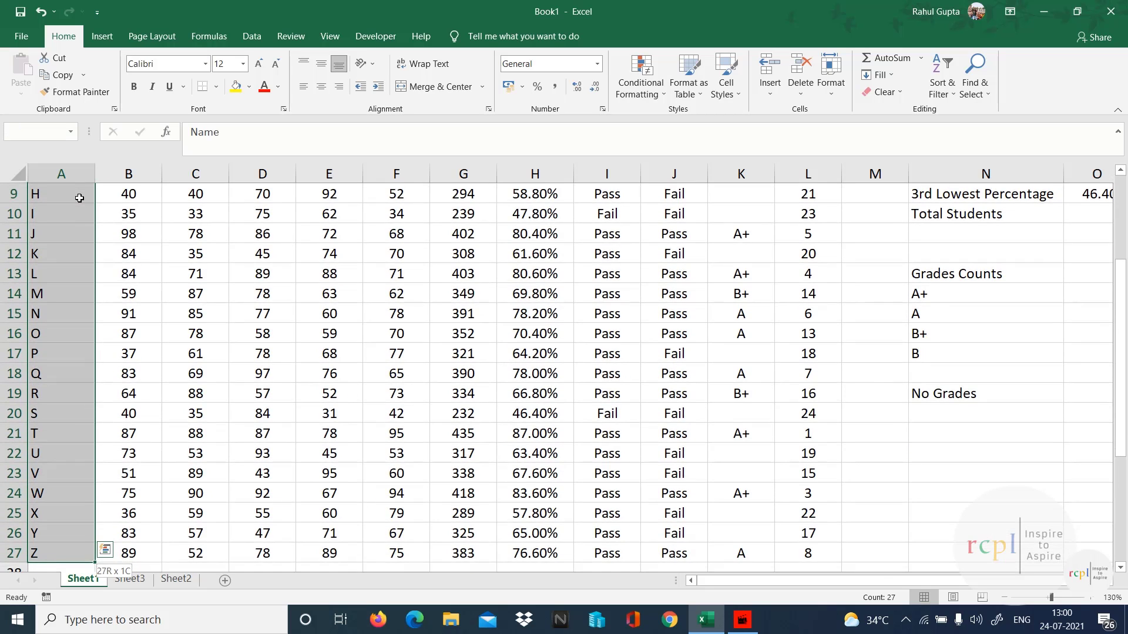
key(ctrl+shift+Right)
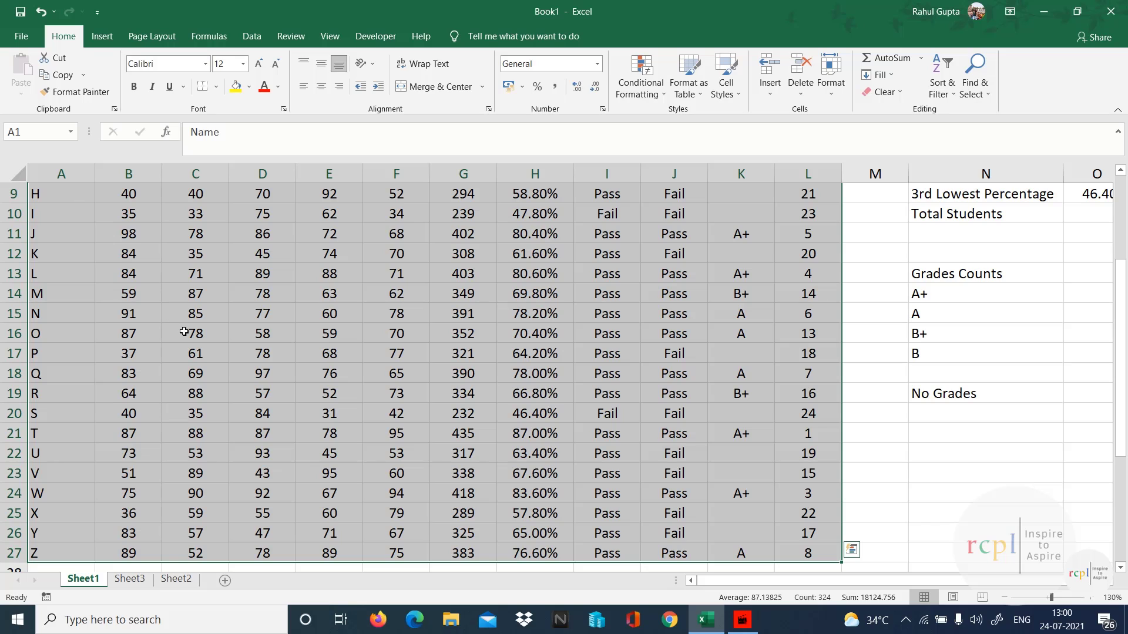
scroll(370, 329, up, 3)
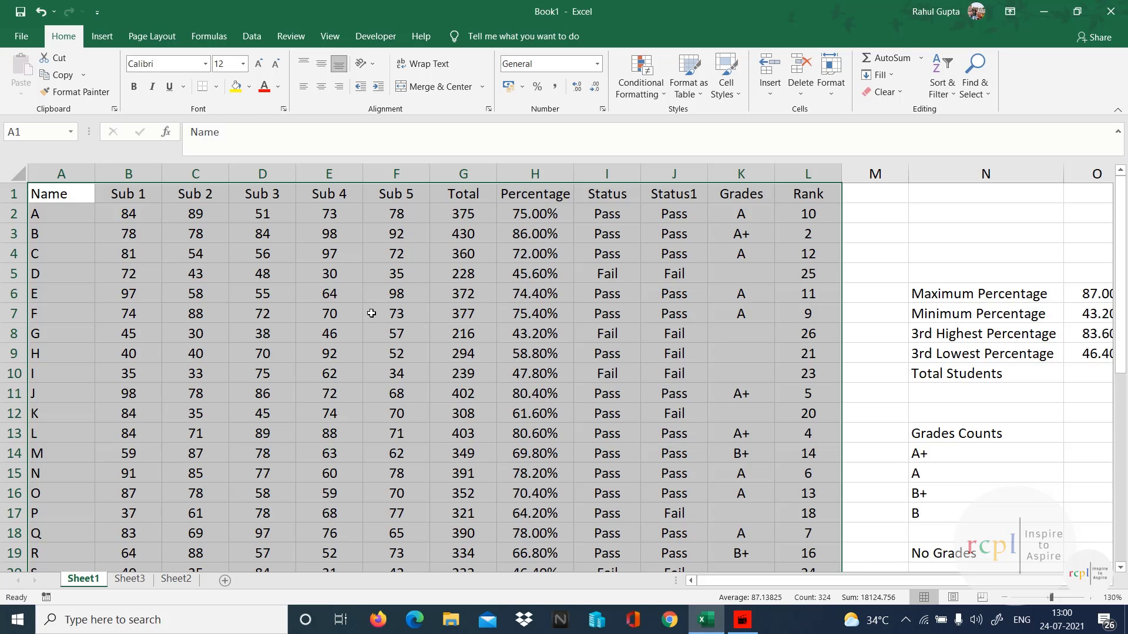
click(216, 86)
click(251, 222)
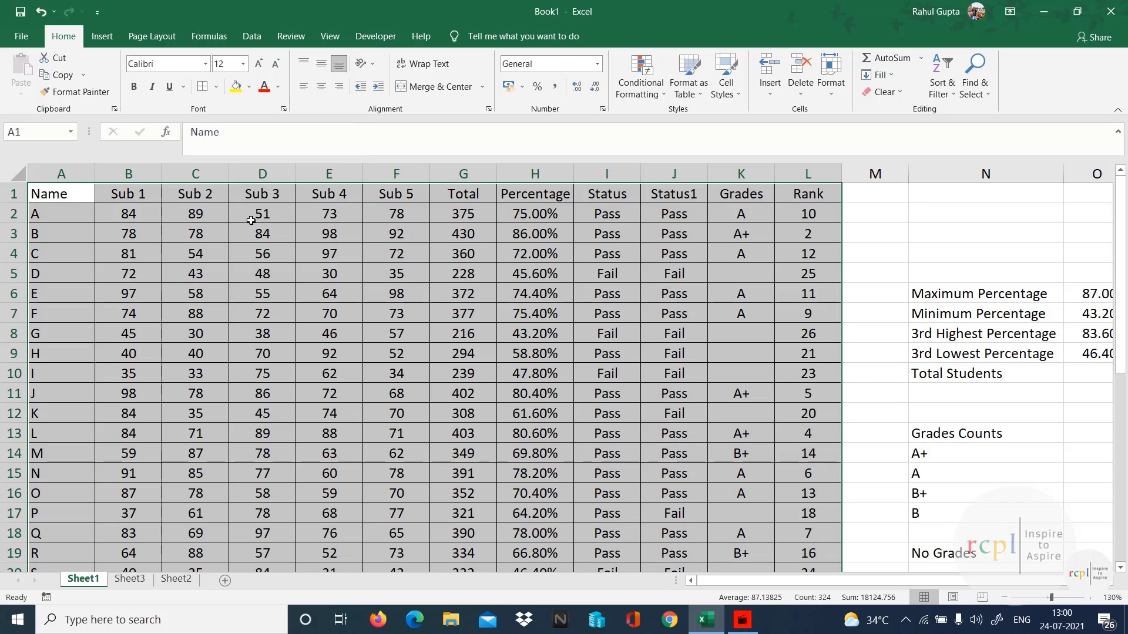
- Make the header row bold and insert two blank rows above it
click(13, 194)
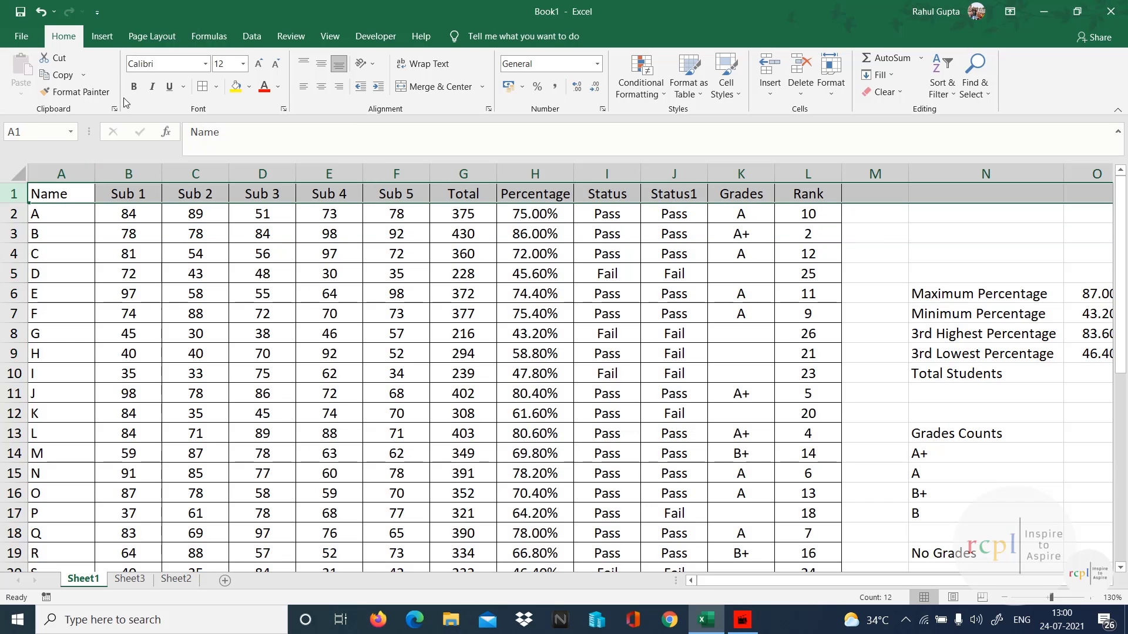
key(ctrl+b)
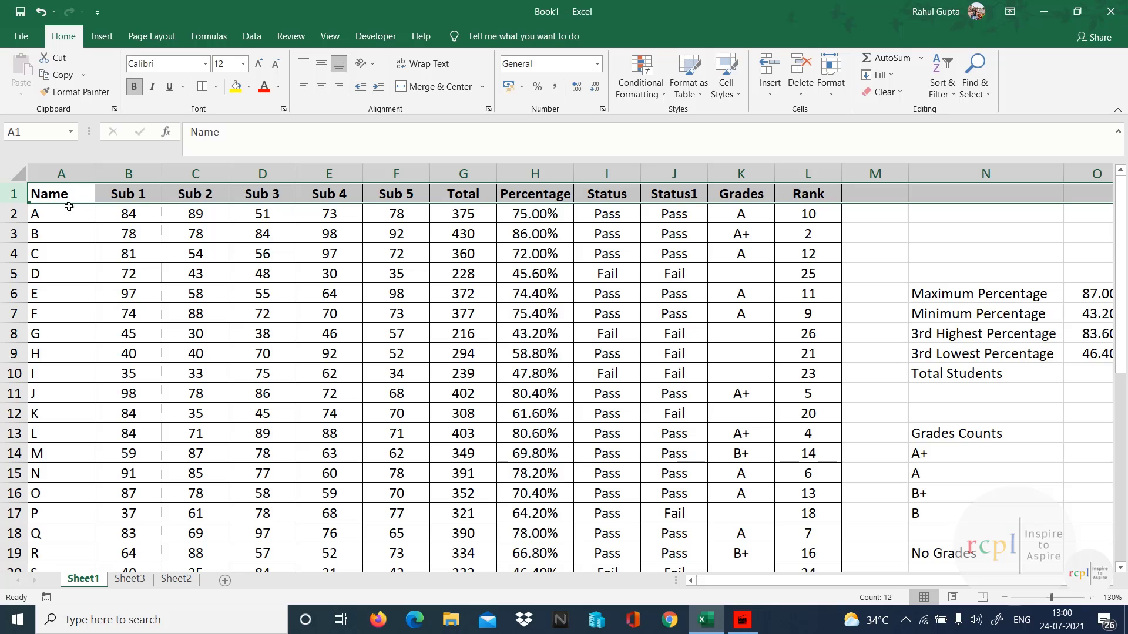
click(17, 213)
drag(17, 213, 18, 198)
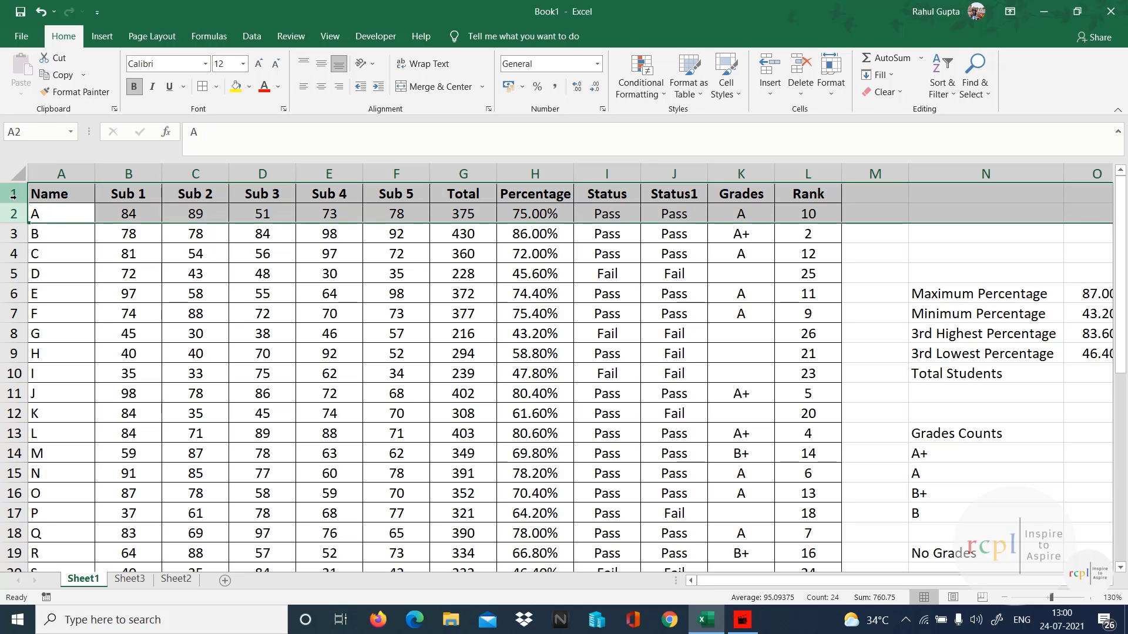
right_click(18, 200)
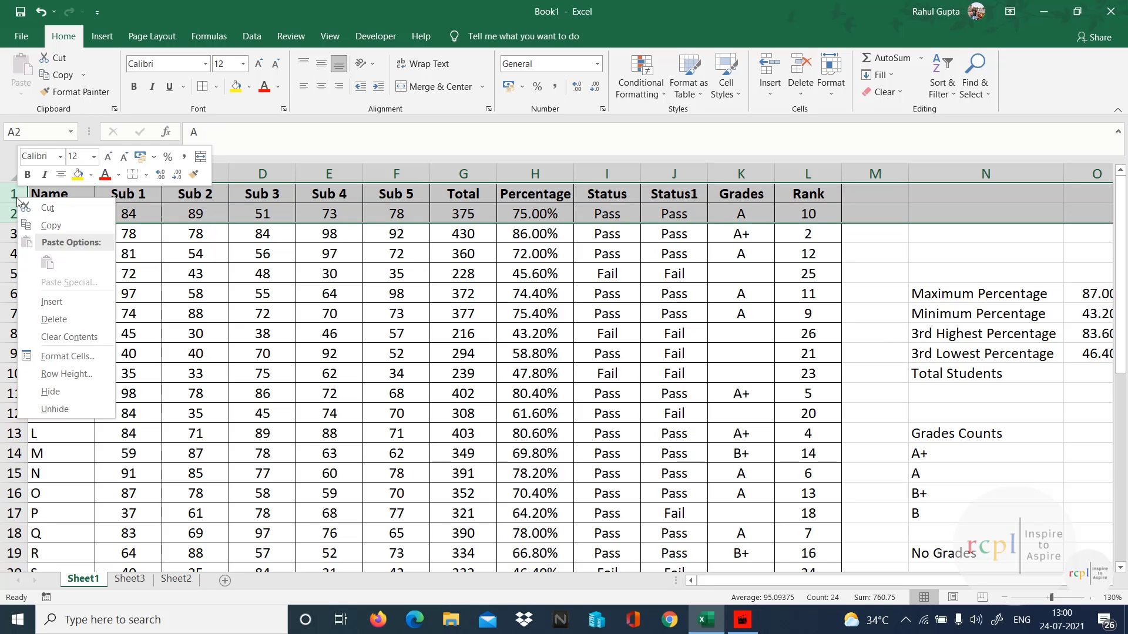
click(57, 299)
click(465, 333)
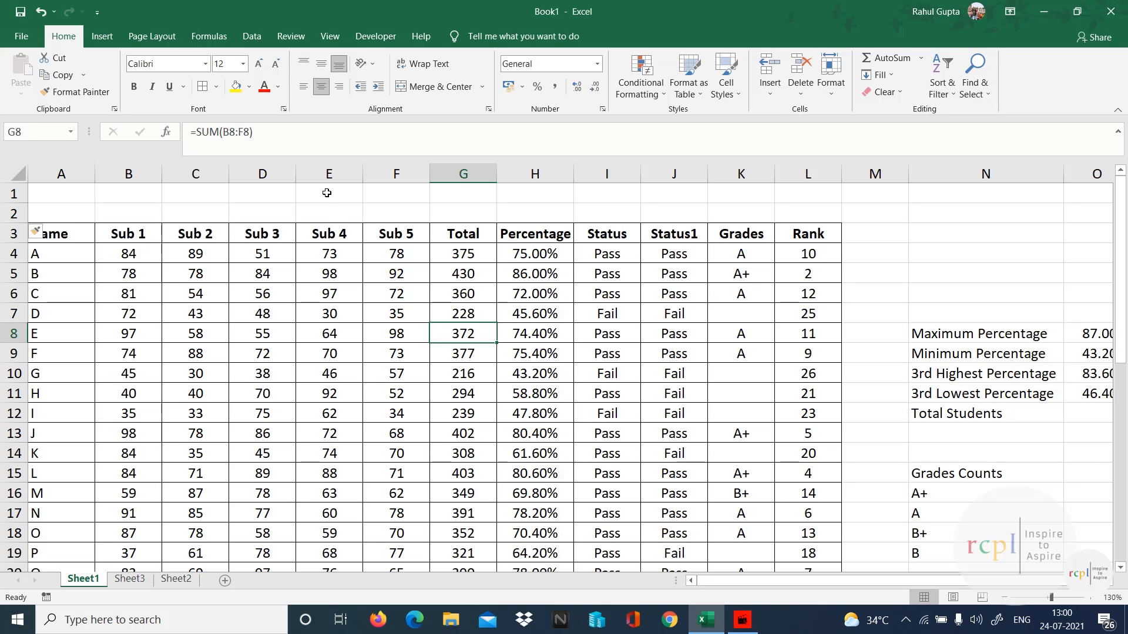
- Merge and center cells E1:F1, and apply all borders to E1:G1
drag(327, 193, 387, 196)
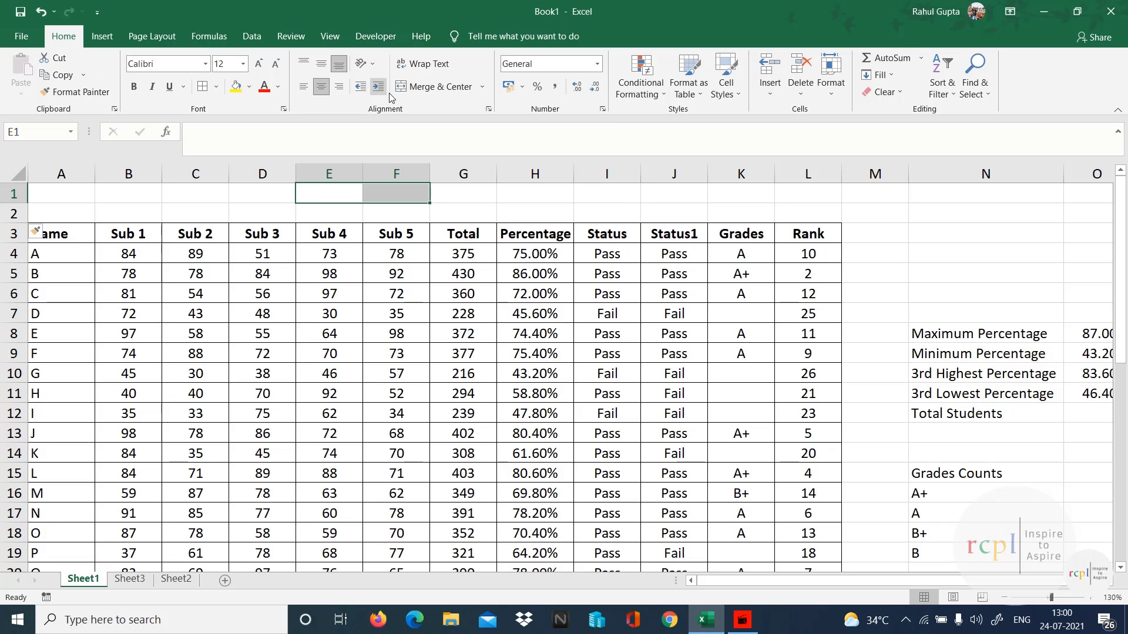
click(428, 87)
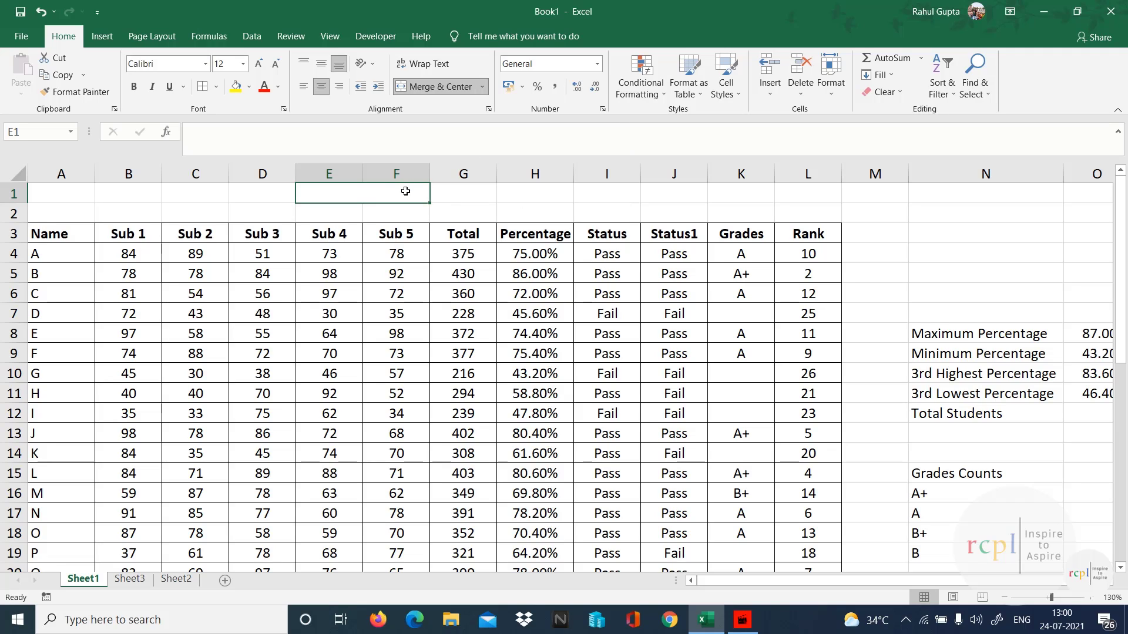
drag(406, 191, 445, 187)
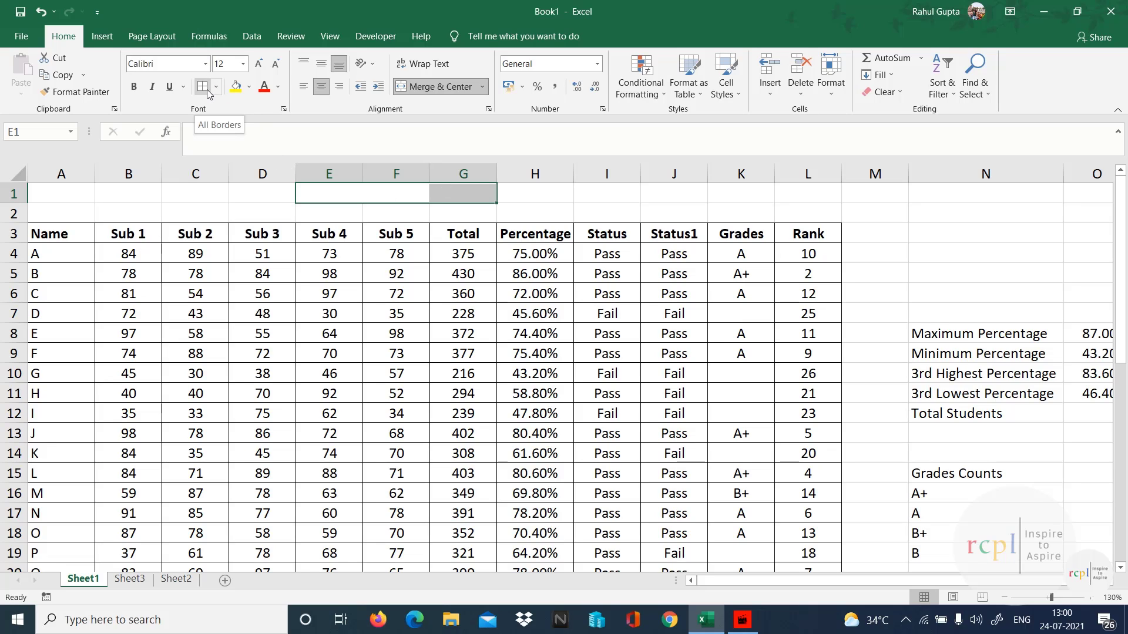
- Enter the label "Student Name" in the merged cell E1
click(359, 196)
text(Stud)
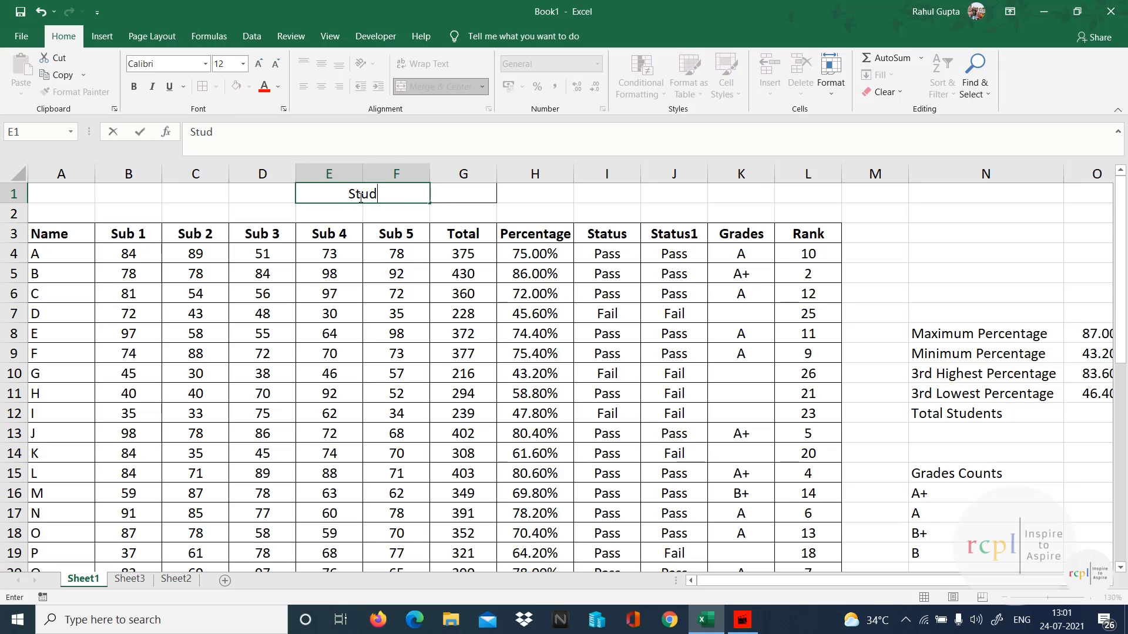
text(ent Name)
- Add List data validation with an in-cell dropdown to G1, using the names in =$A$4:$A$29 as the source
click(446, 190)
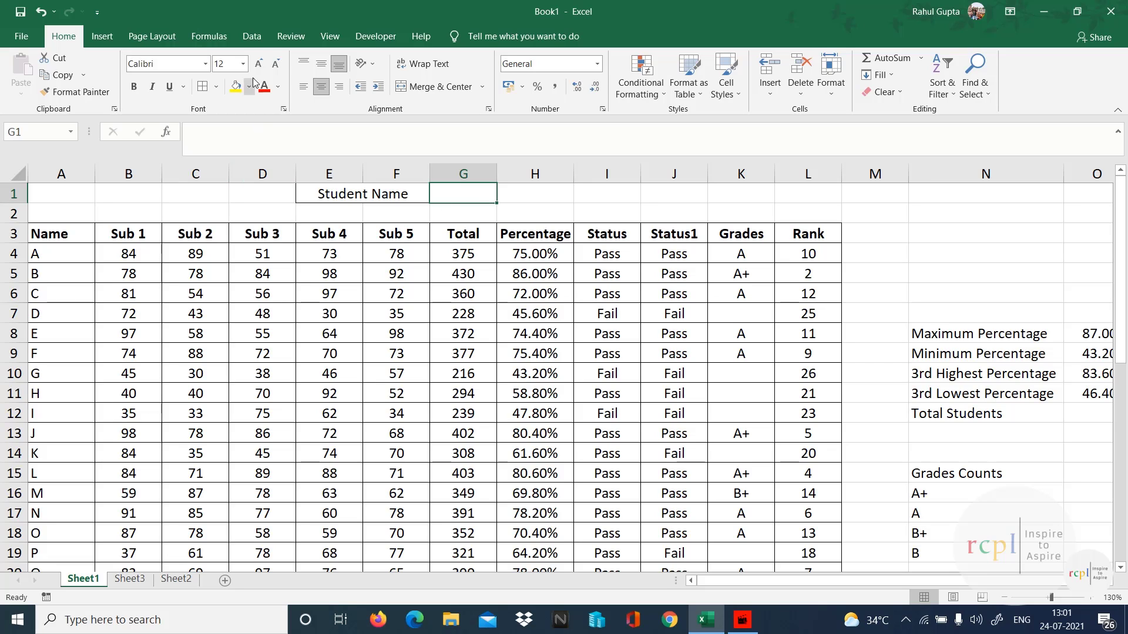
click(252, 37)
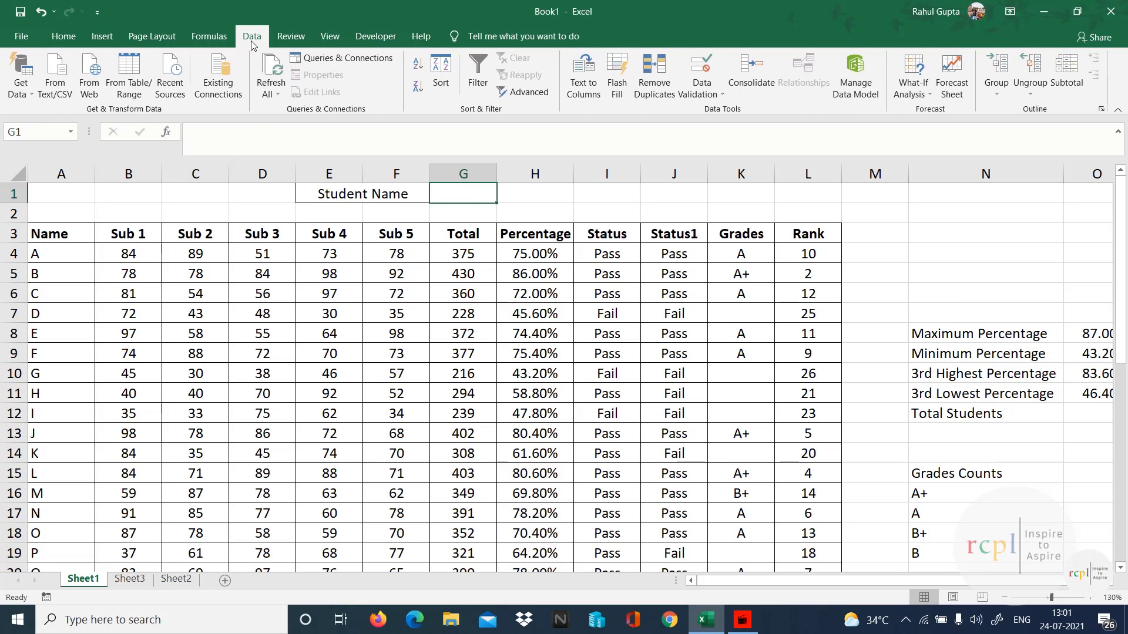
click(700, 74)
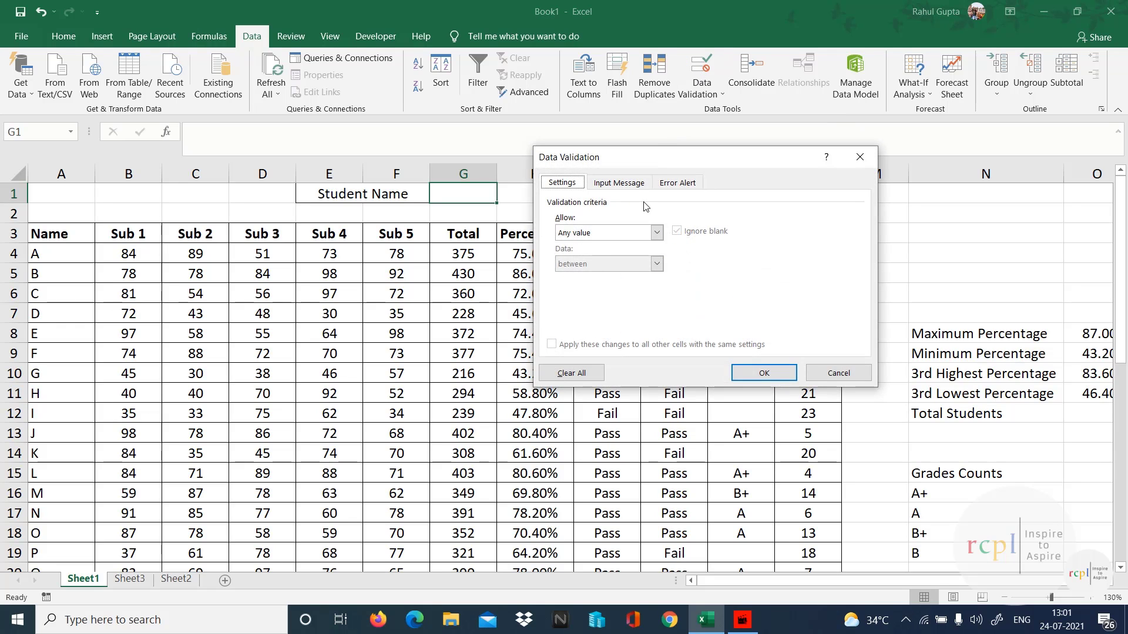
click(624, 234)
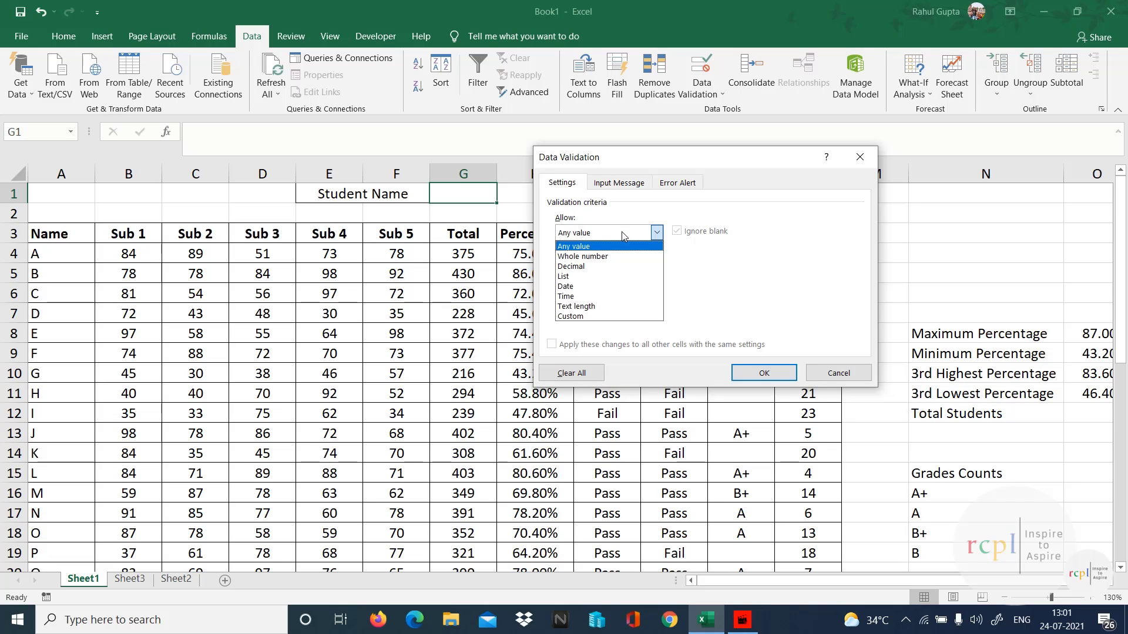
click(598, 280)
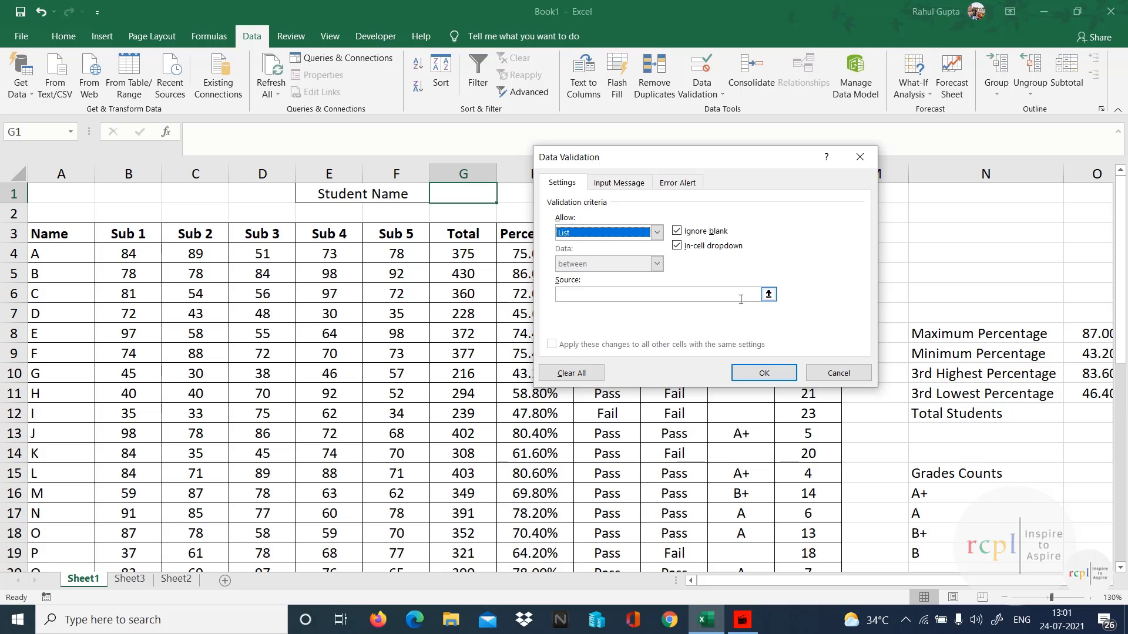
click(768, 294)
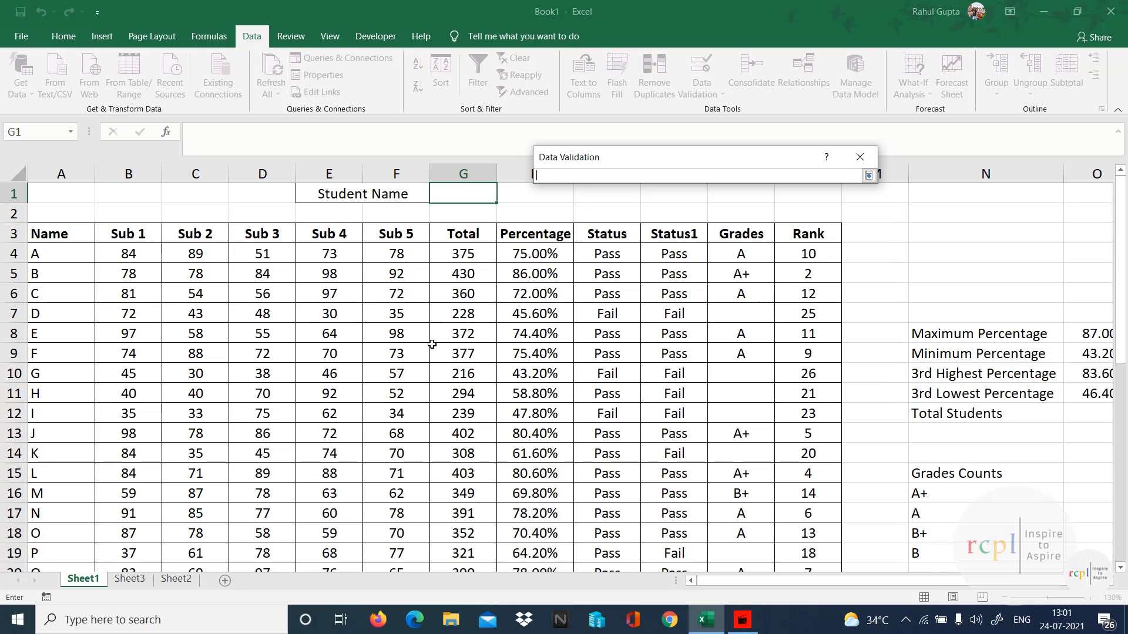
click(61, 255)
key(ctrl+shift+Down)
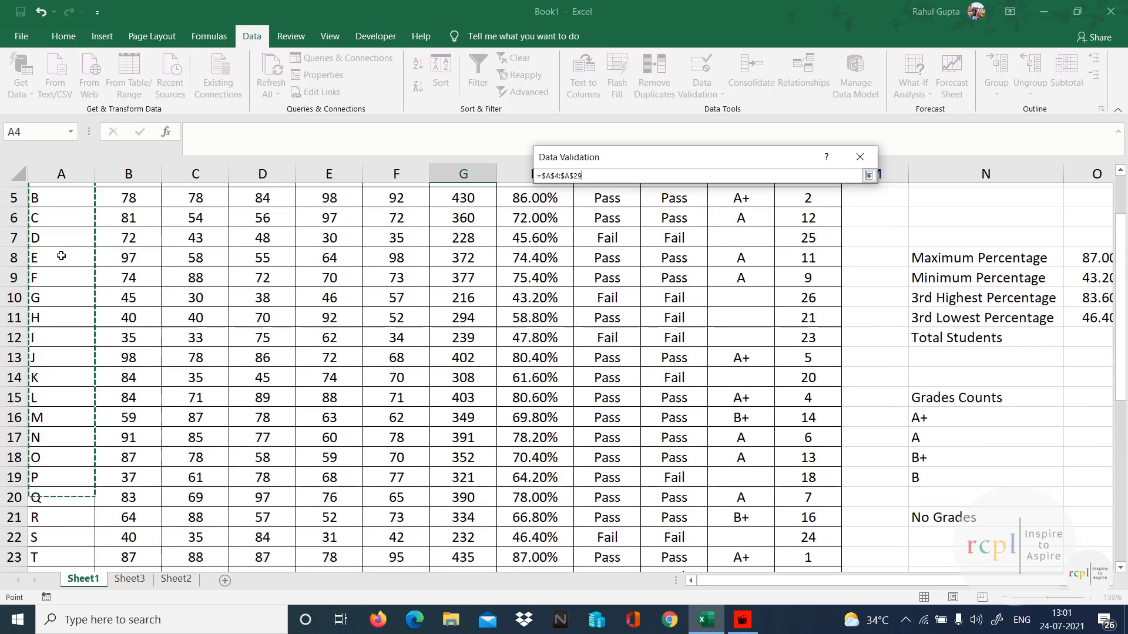
scroll(61, 254, up, 4)
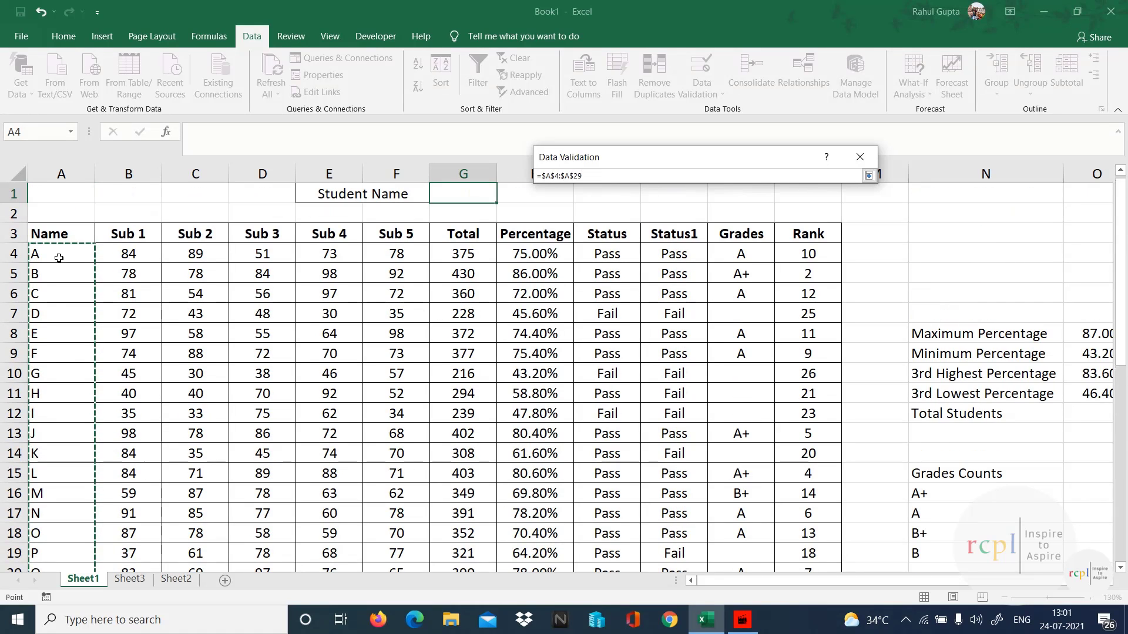
click(868, 176)
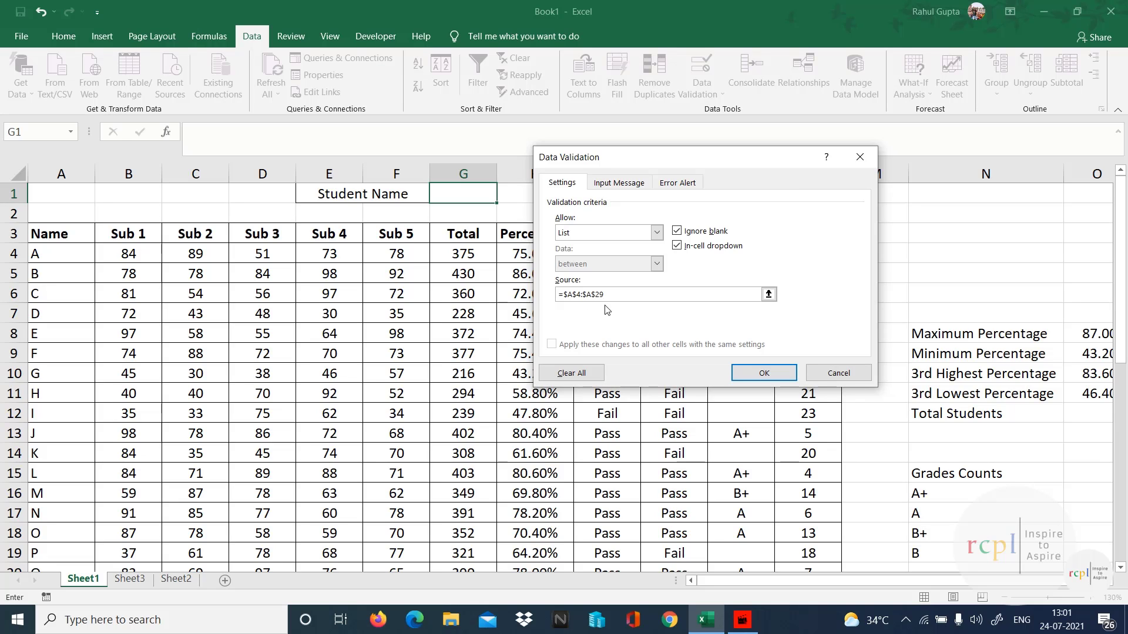
click(765, 374)
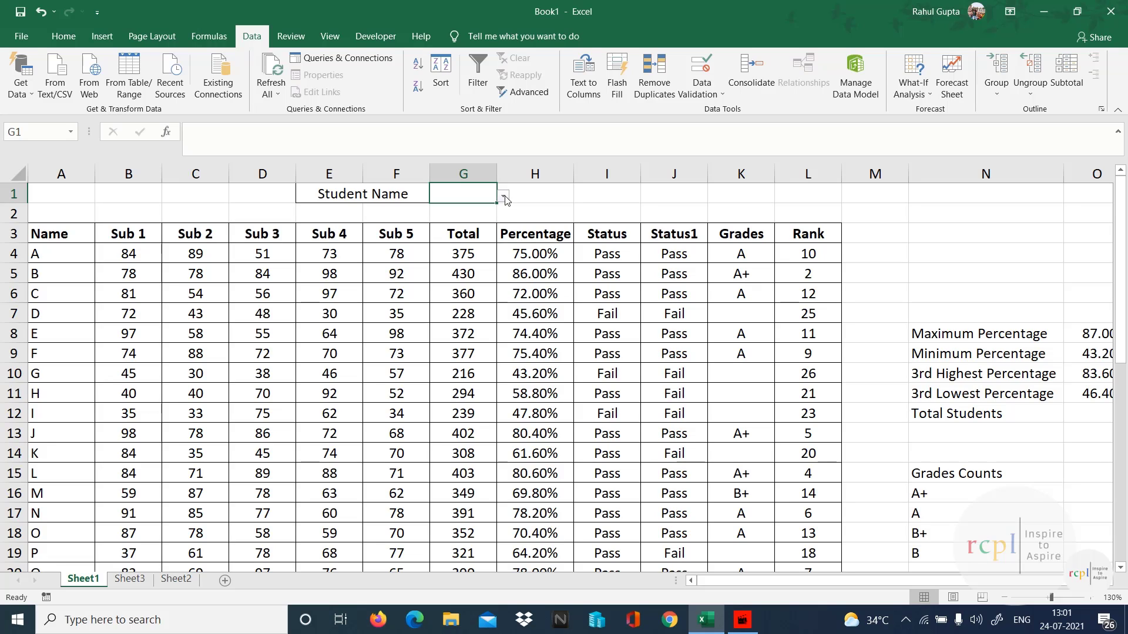
- Choose student C from the dropdown list in G1
click(504, 197)
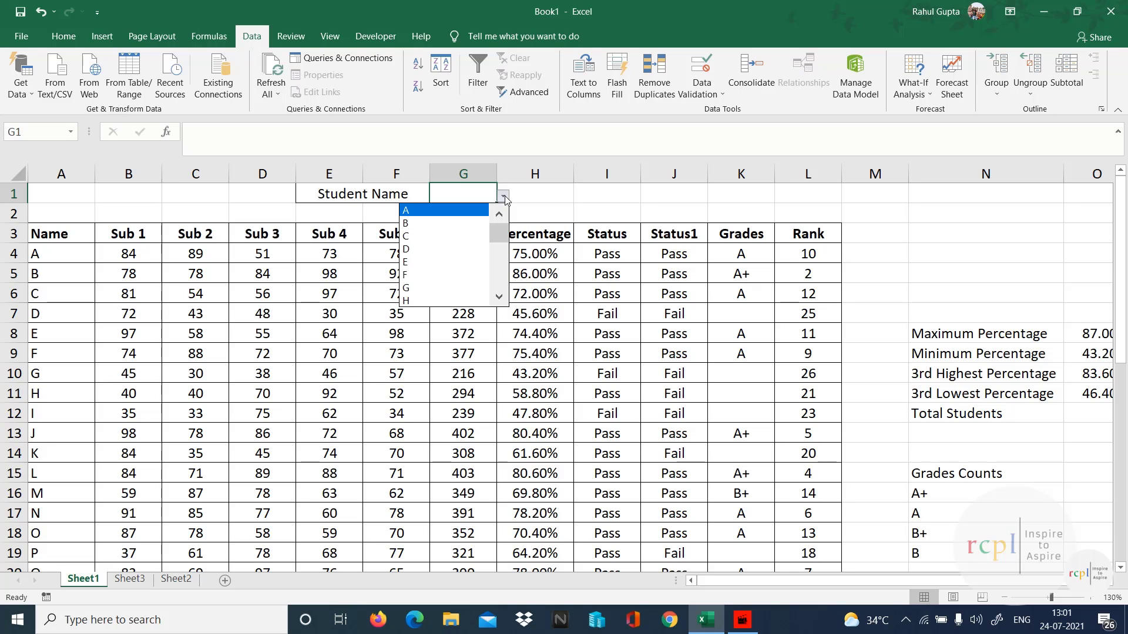
click(446, 236)
click(558, 326)
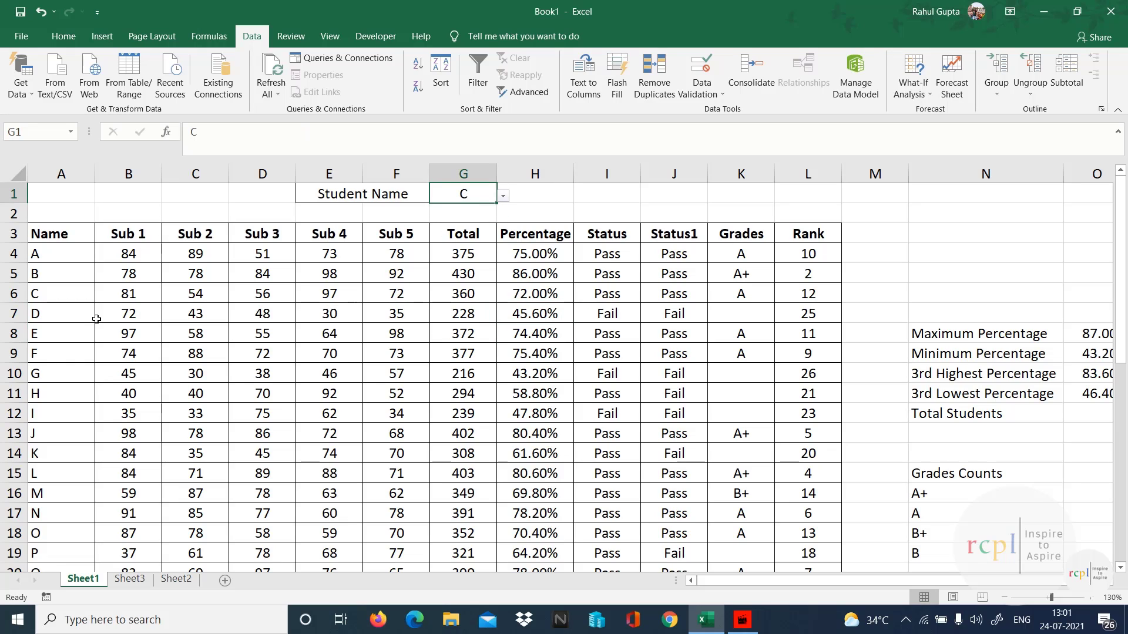
- Select student C's complete record, A6:L6, to view the row that matches the chosen name
click(73, 295)
key(shift+Right)
key(shift+Right)
key(shift+Right)
key(shift+Right)
key(shift+Right)
key(shift+Right)
key(shift+Right)
key(shift+Right)
key(shift+Right)
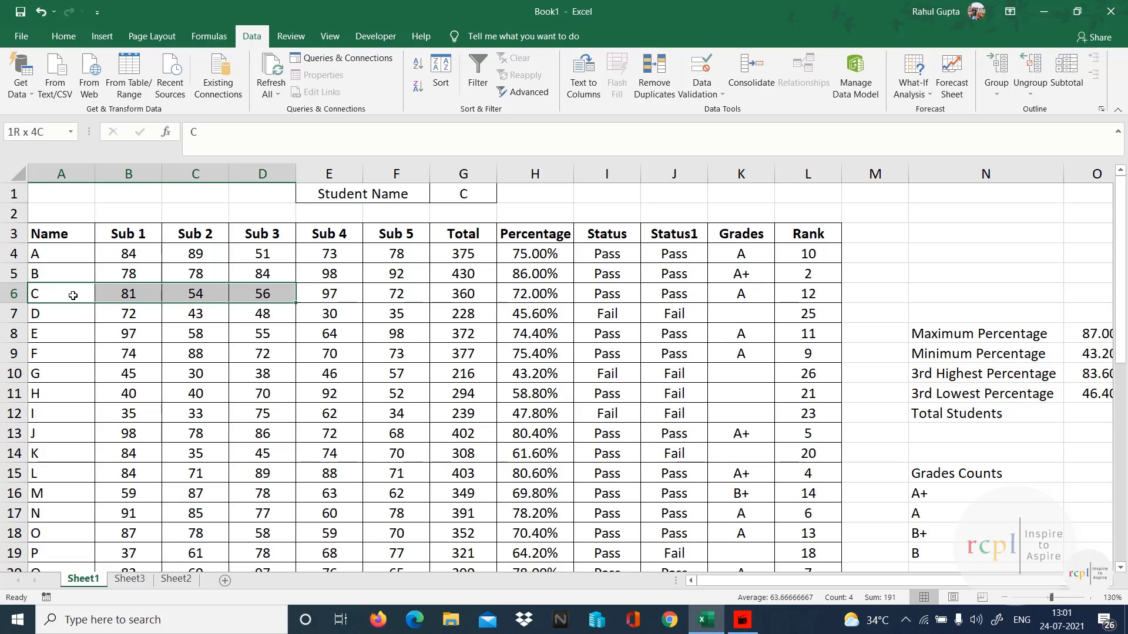
key(shift+Right)
key(shift+Right)
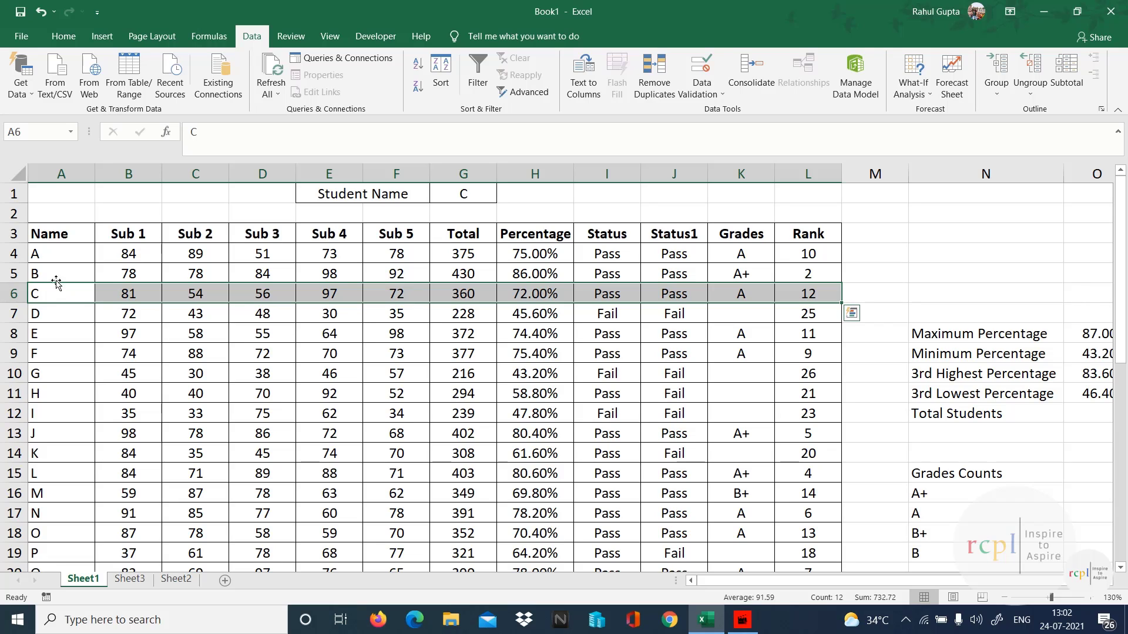
- Start a new conditional formatting rule for the student records A4:L29 that uses a formula to determine which cells to format
click(58, 259)
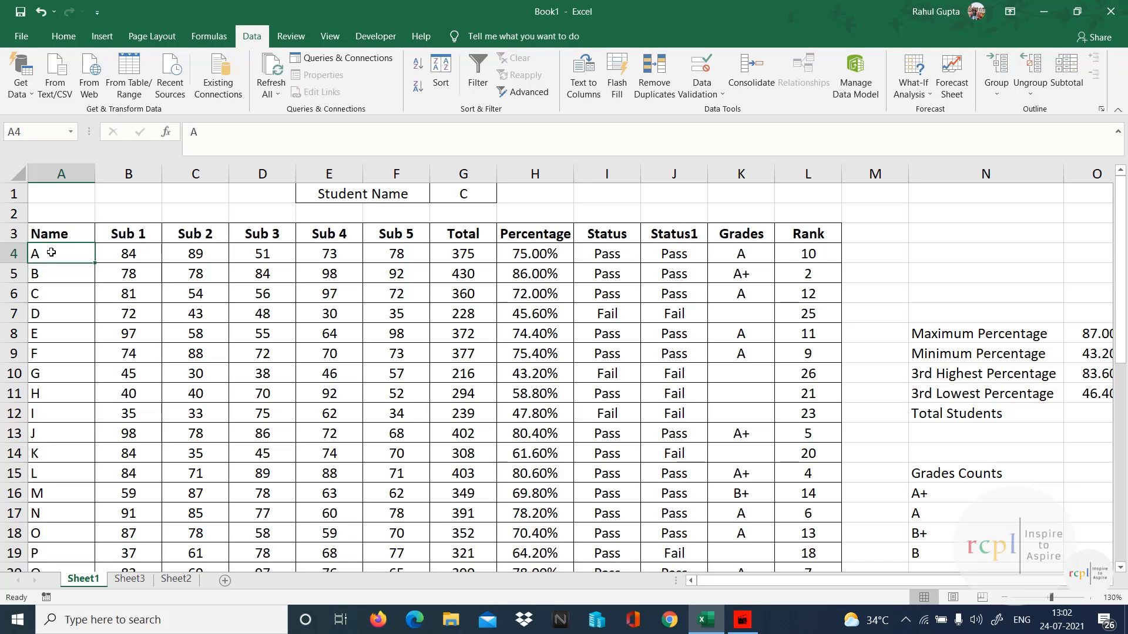
key(ctrl+shift+Down)
key(ctrl+shift+Right)
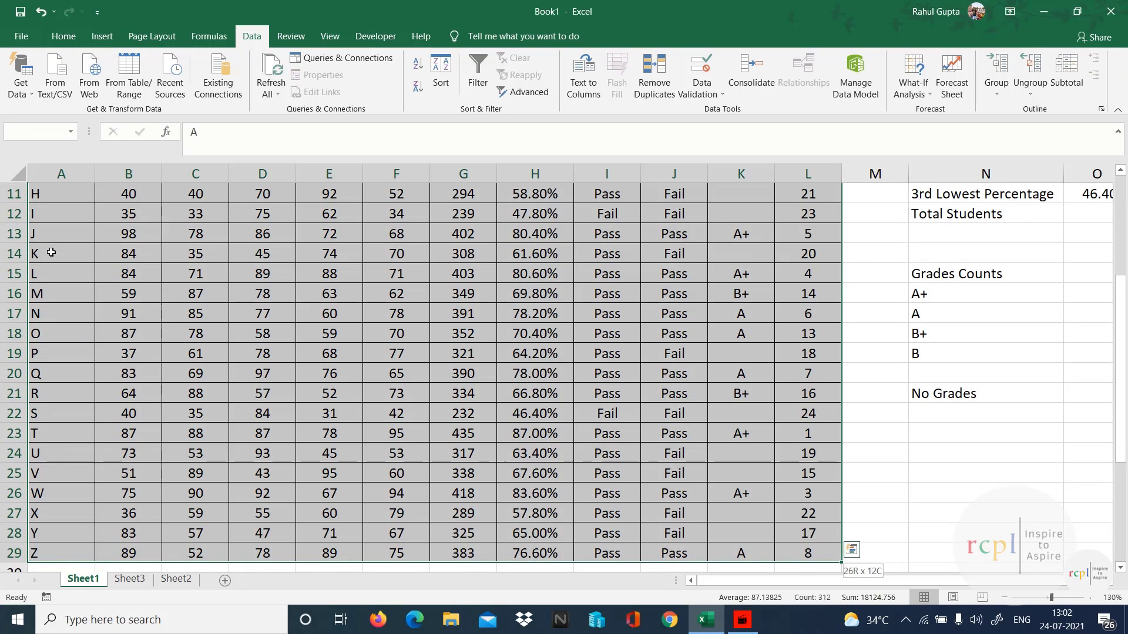
scroll(51, 252, up, 4)
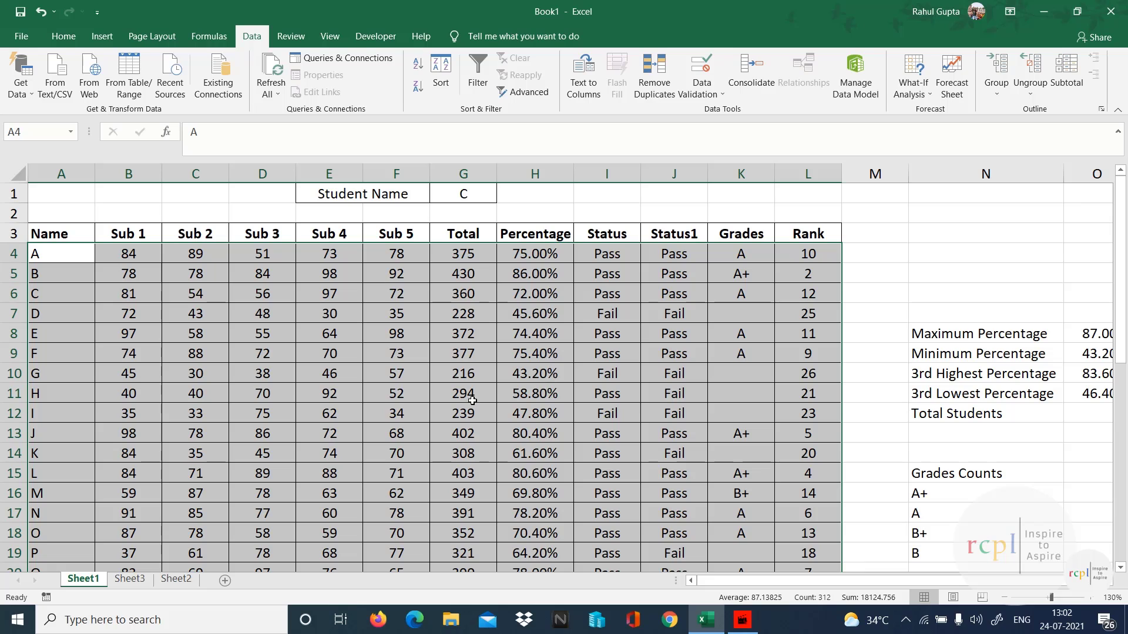
click(58, 45)
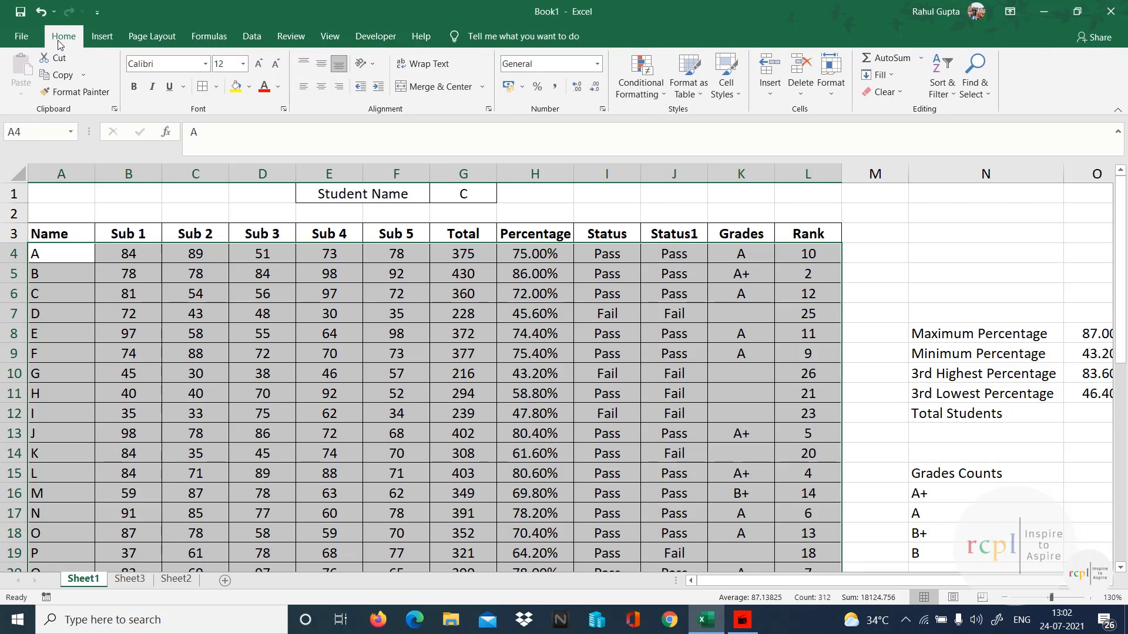
click(653, 95)
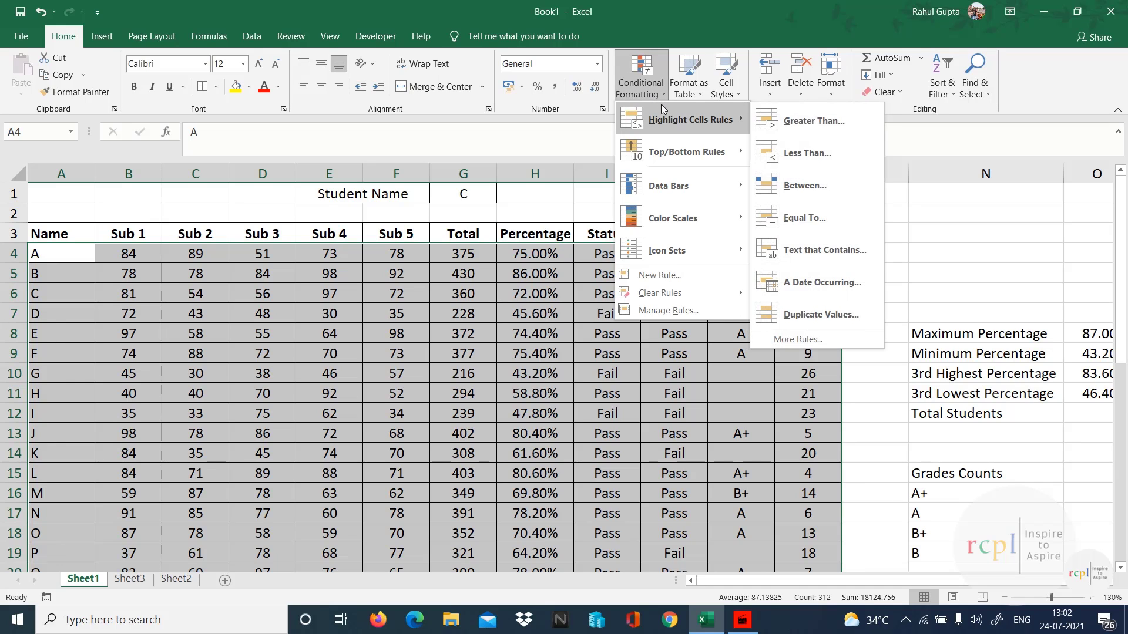
mouse_move(684, 152)
mouse_move(689, 195)
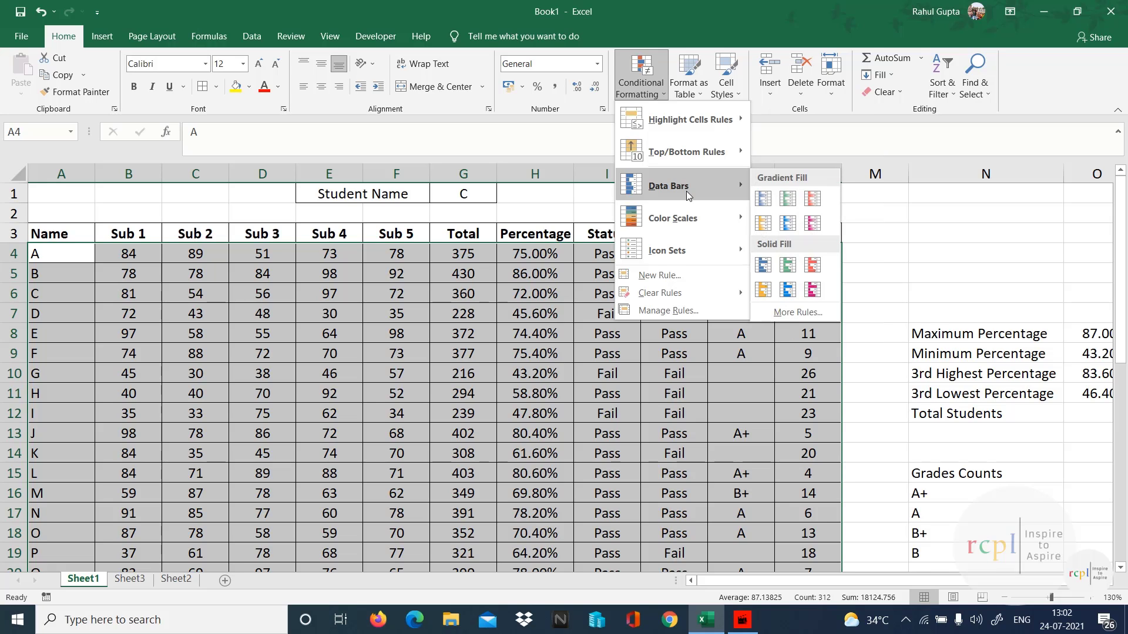
click(666, 277)
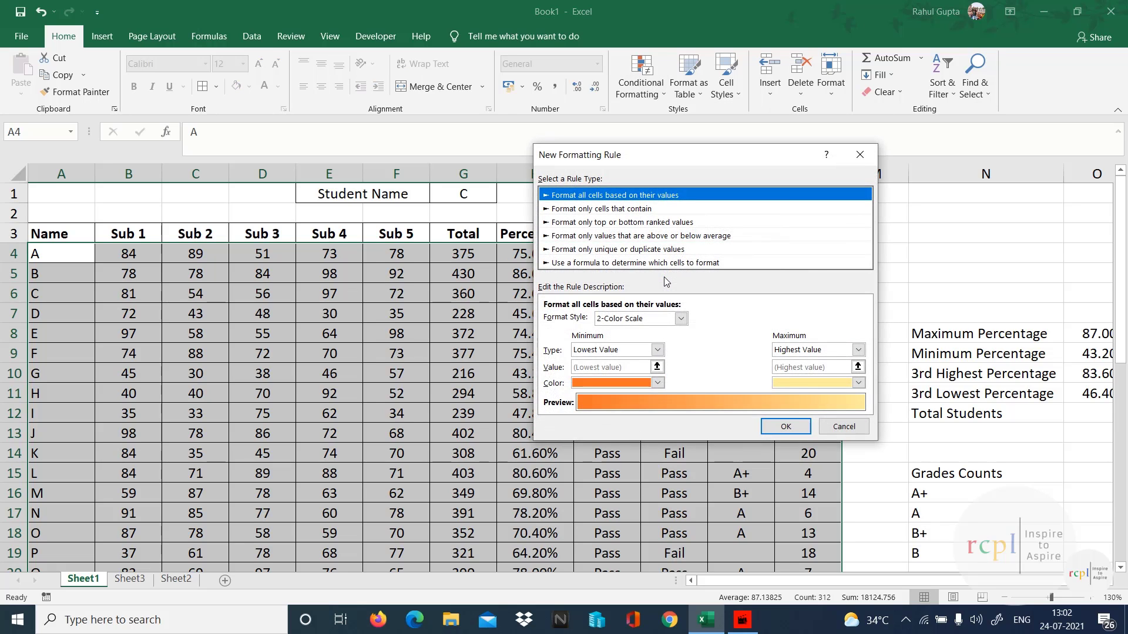
click(602, 265)
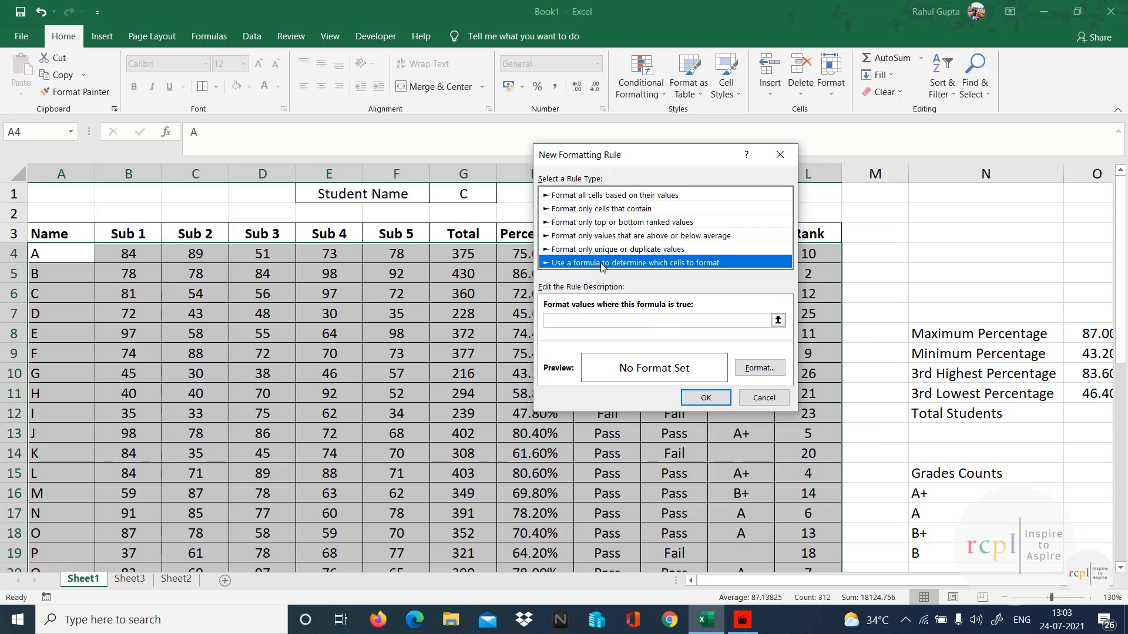
- Enter =$G$1=$A4 as the rule's formula, keeping only the column absolute in the reference to the first student name
click(575, 320)
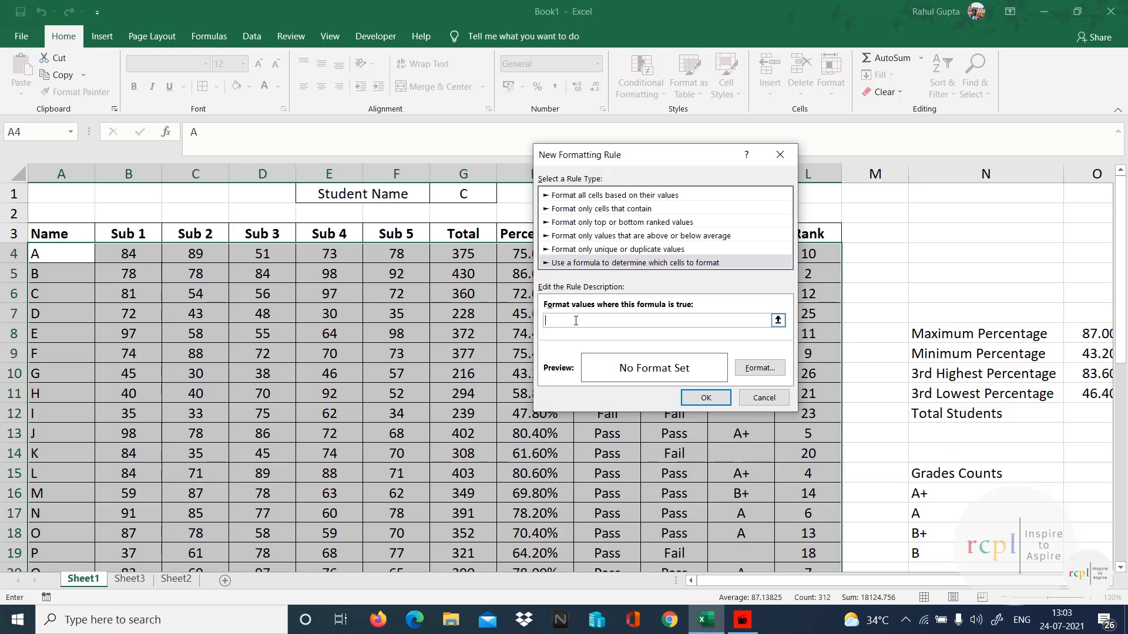
text(=)
click(464, 194)
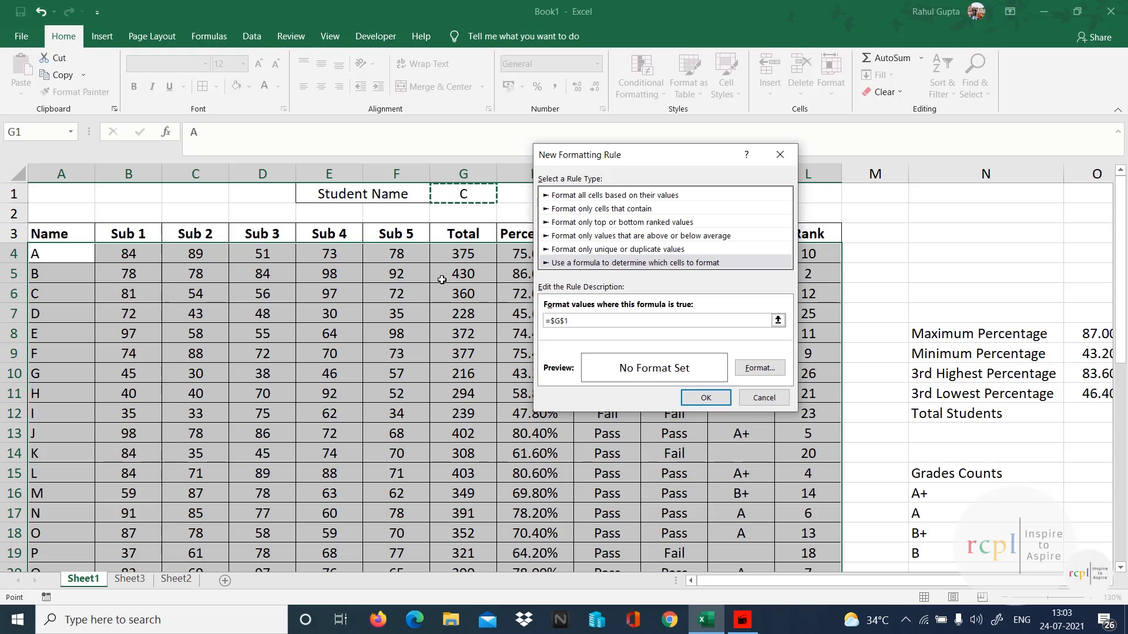
text(=)
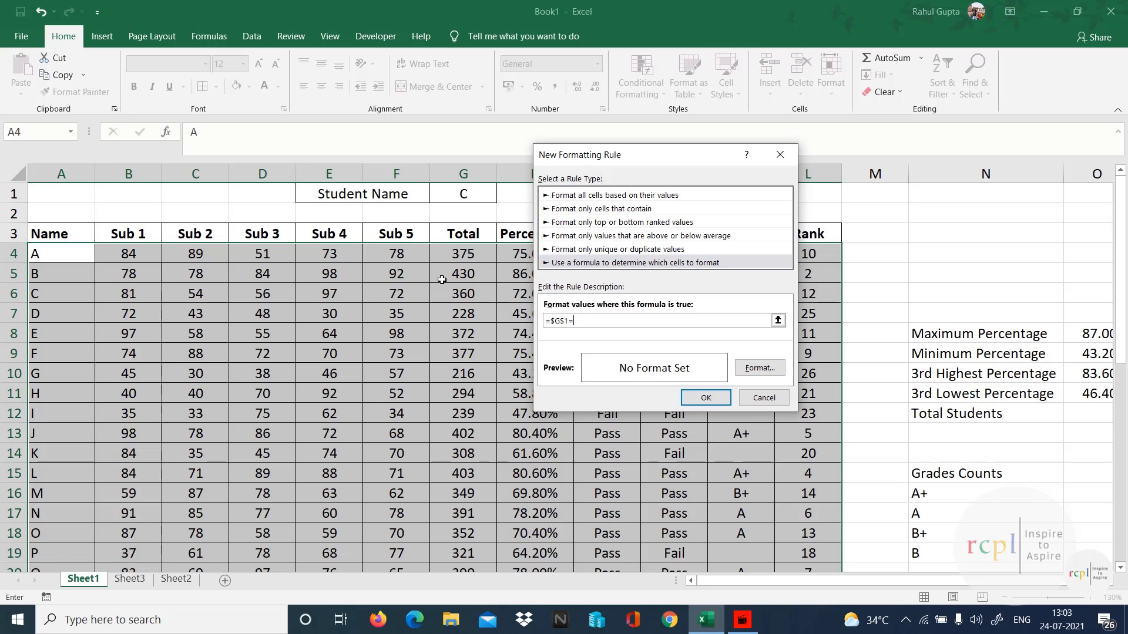
click(63, 252)
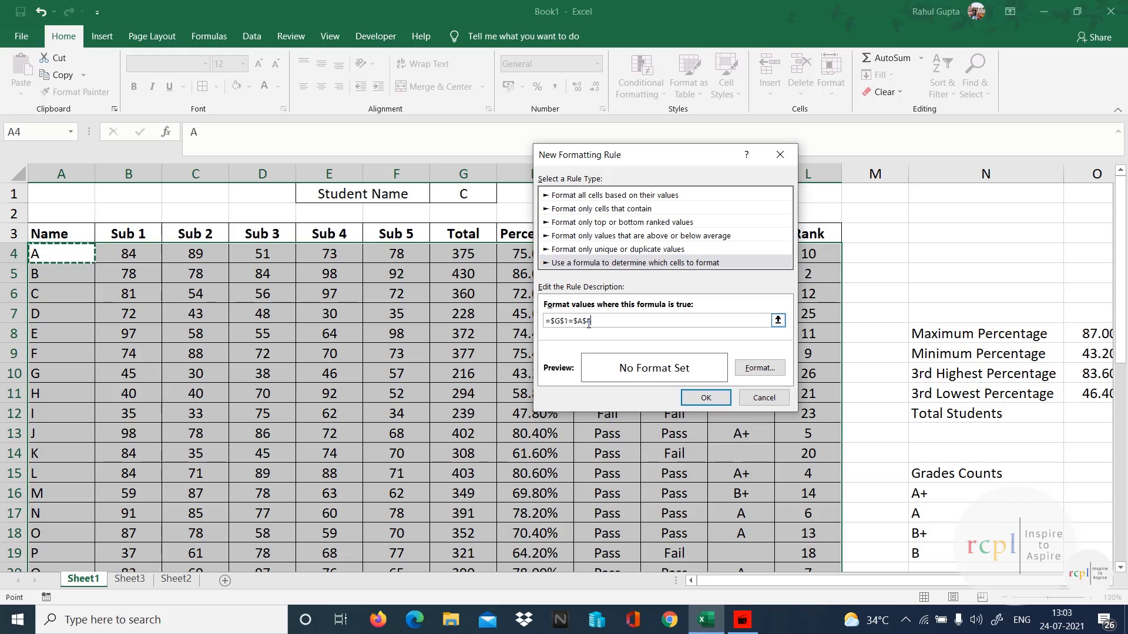
click(589, 322)
- Give the rule a bold light orange font and a dark blue fill, and apply it to the student records
click(760, 368)
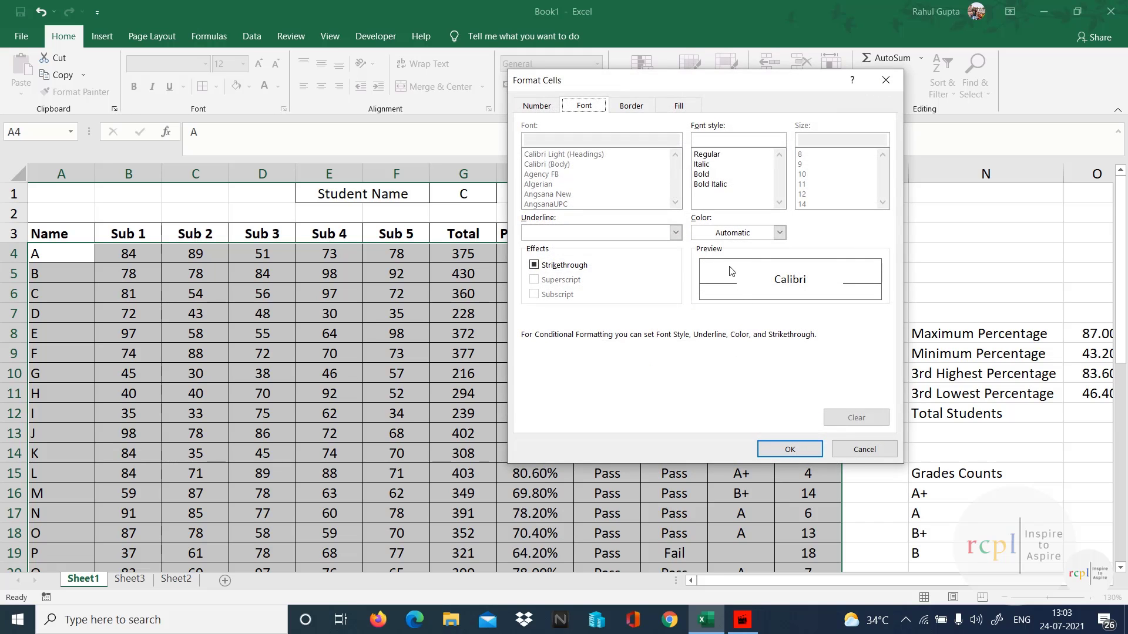
click(738, 238)
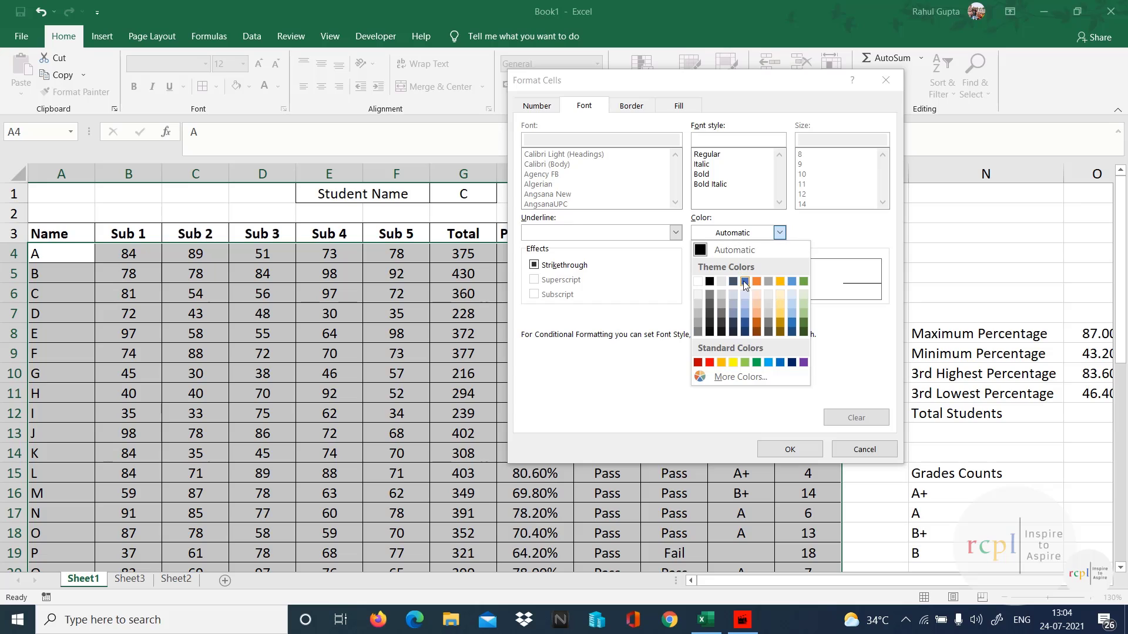
click(756, 305)
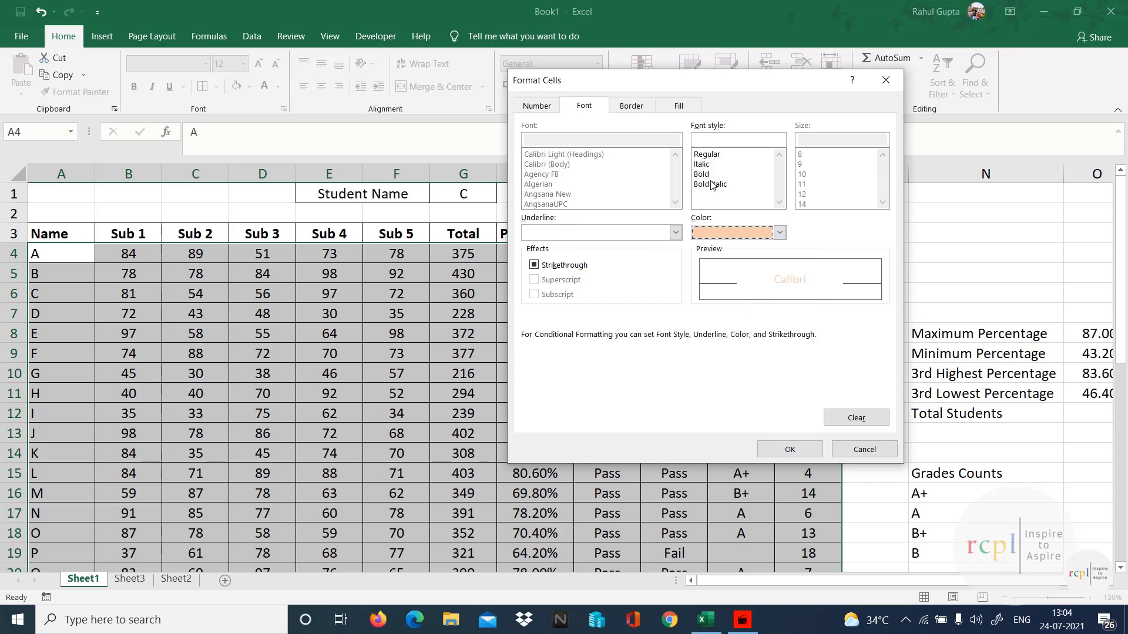
click(703, 175)
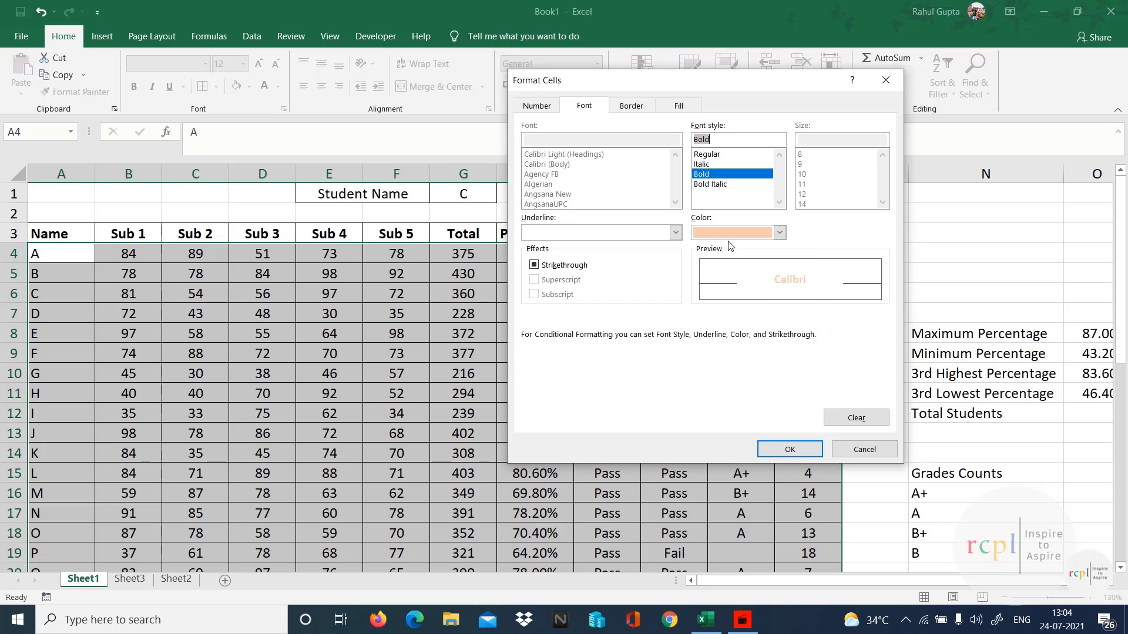
click(680, 106)
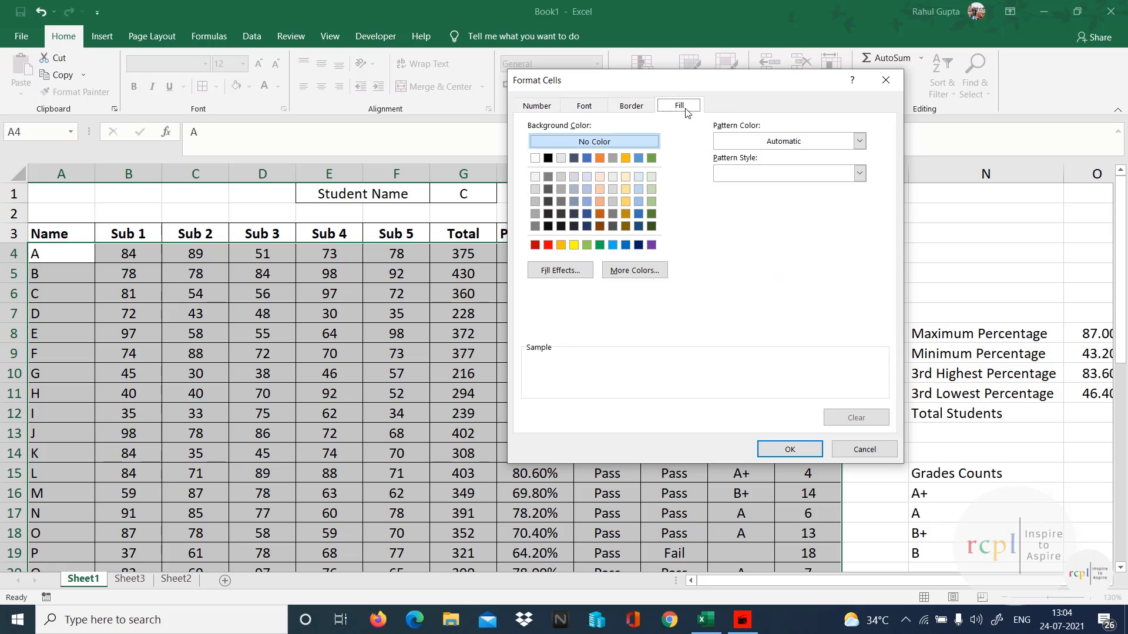
click(639, 245)
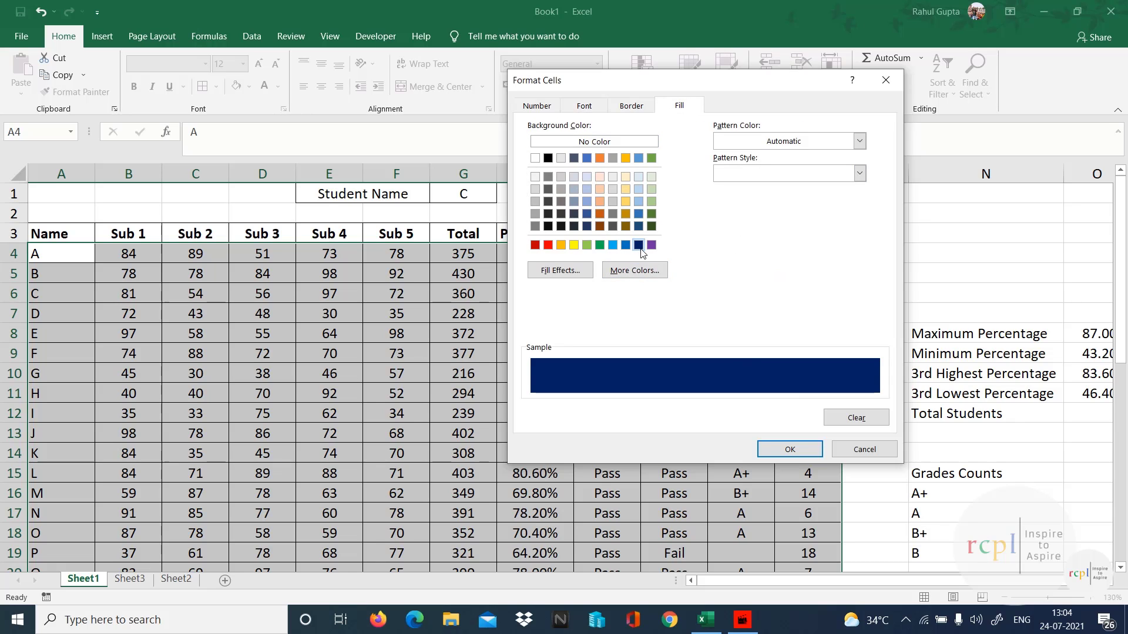
click(790, 450)
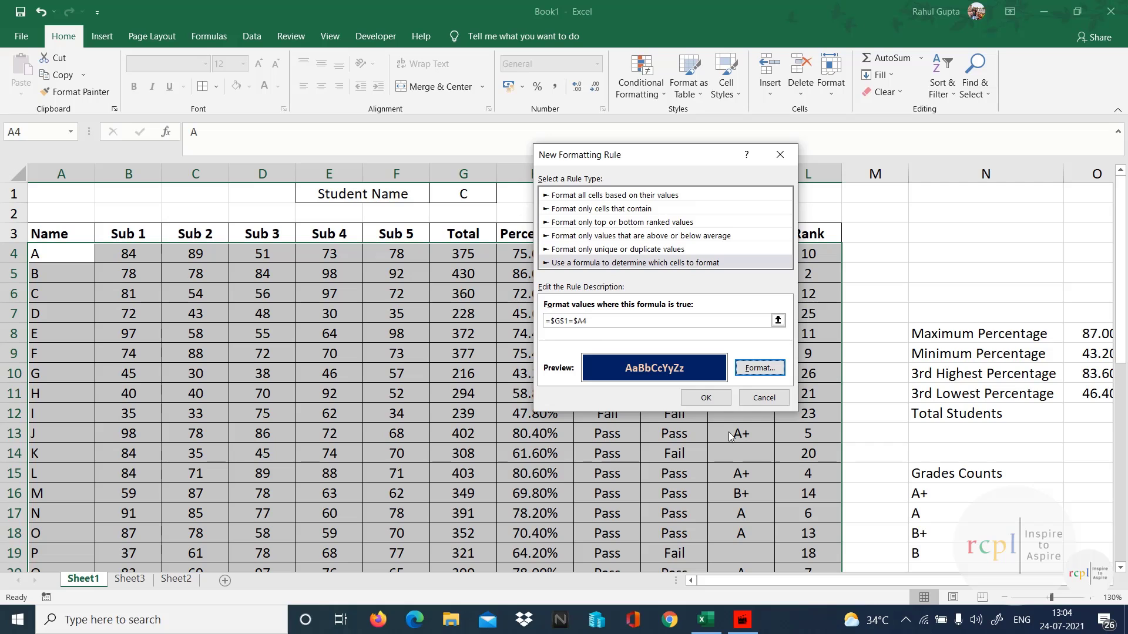
click(706, 397)
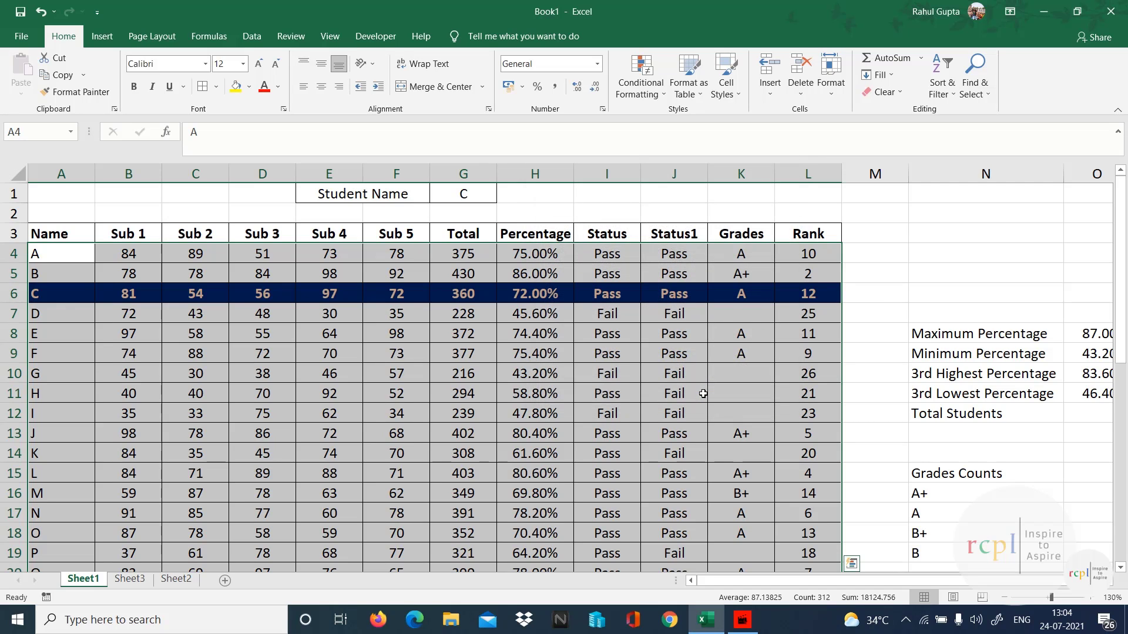
- Test the row highlighting by choosing student G and then student J from the dropdown list in G1
click(479, 341)
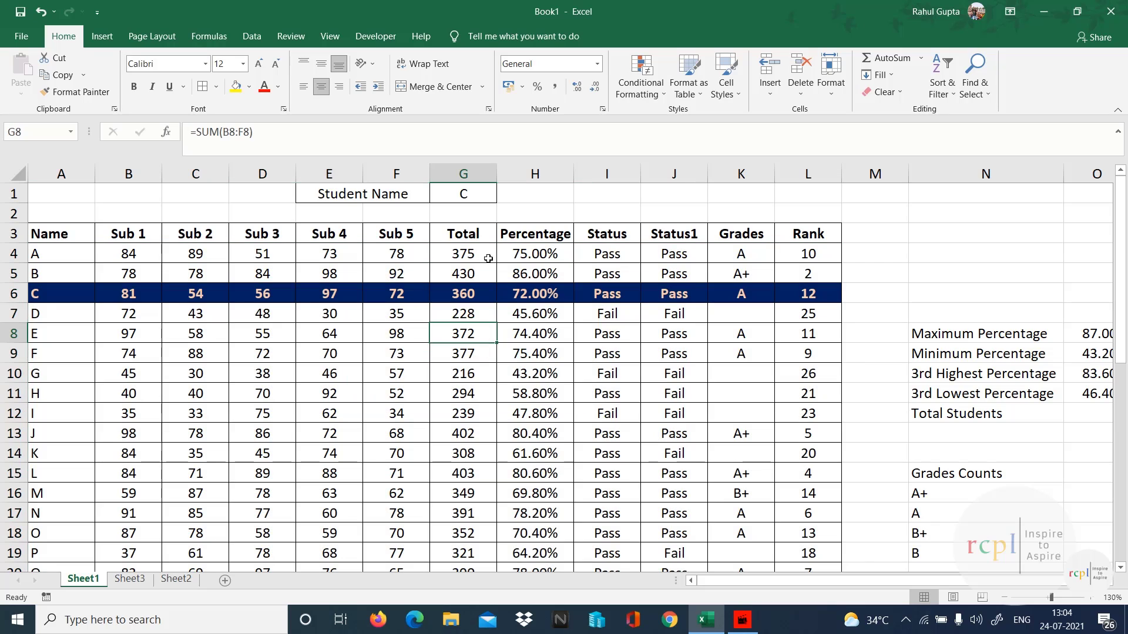
click(479, 198)
click(503, 196)
click(446, 259)
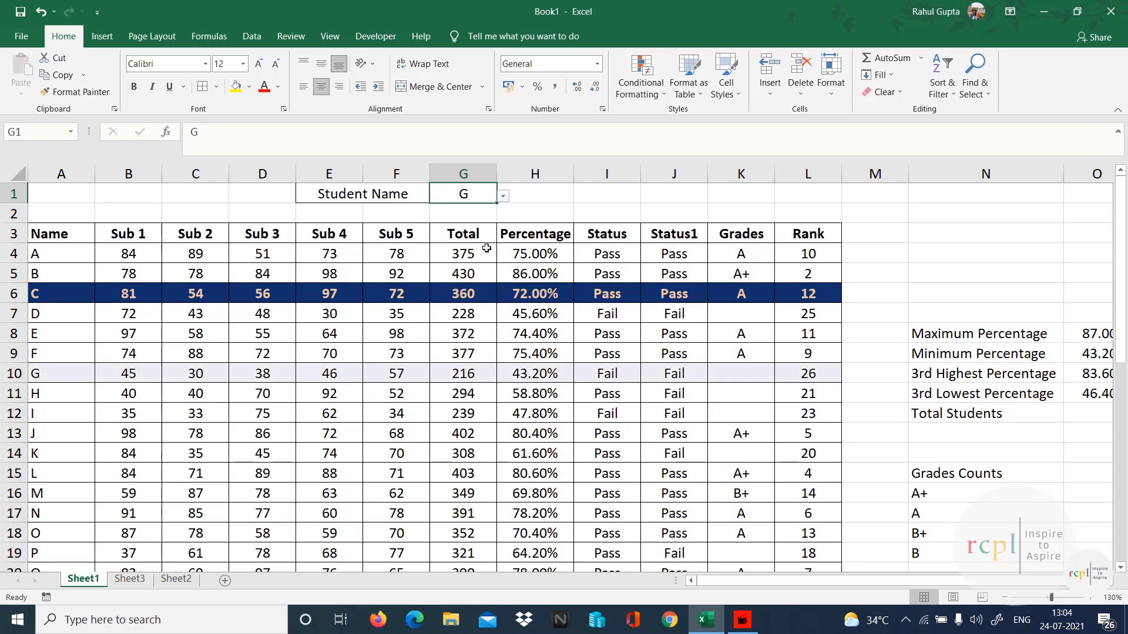
click(503, 196)
scroll(458, 249, down, 2)
click(458, 249)
- Switch the student chosen in the G1 dropdown list back to G
click(503, 197)
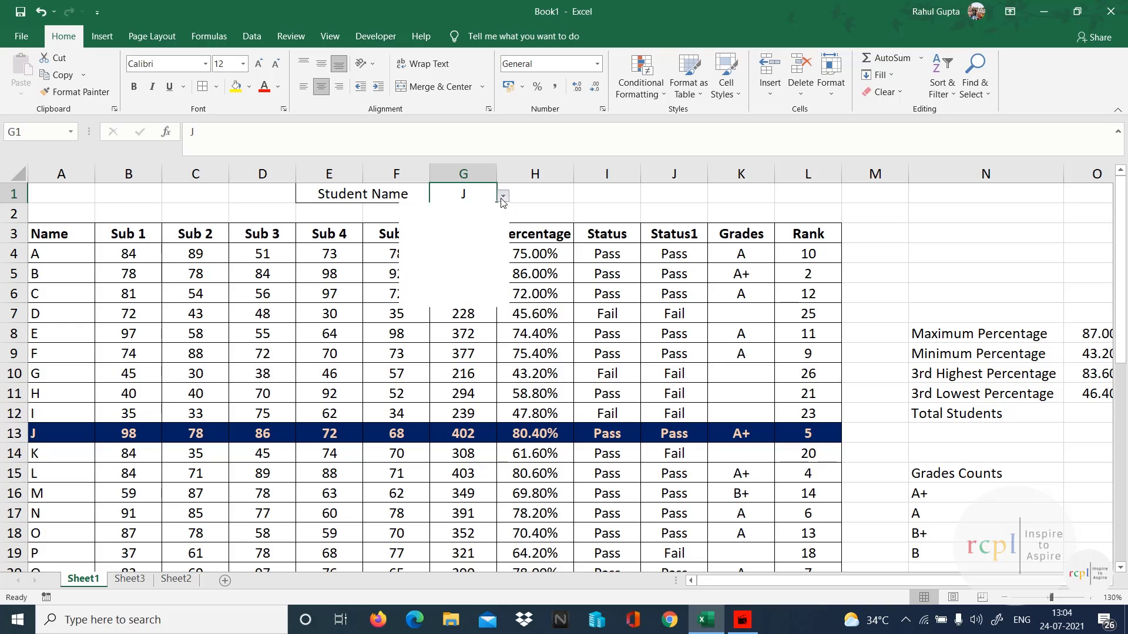
click(506, 213)
click(505, 213)
click(505, 213)
click(506, 213)
click(505, 212)
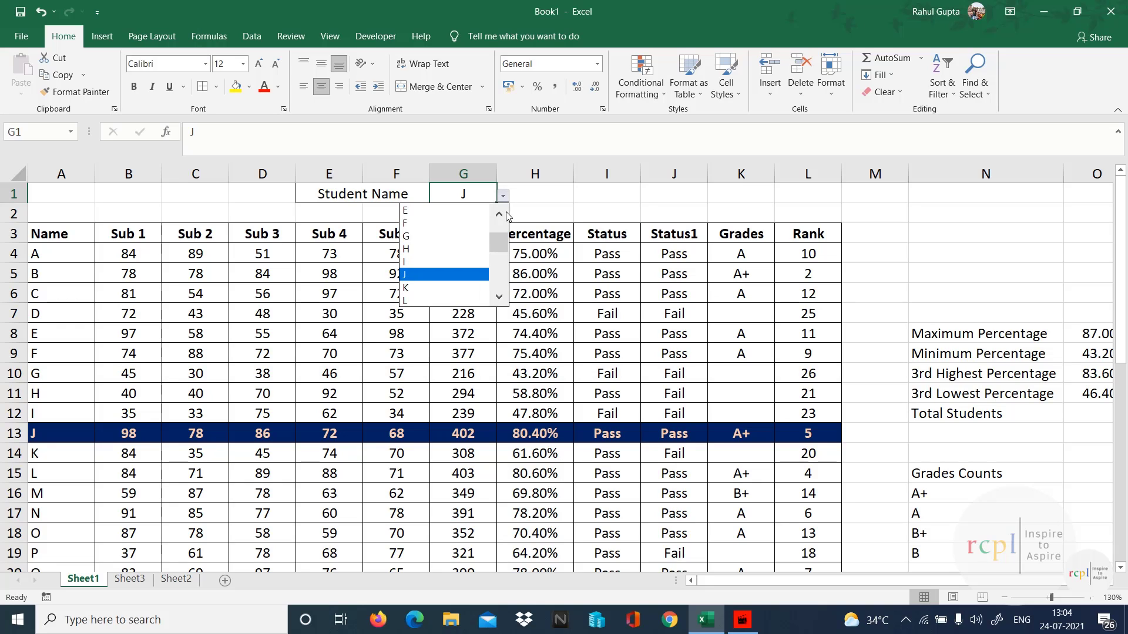
click(458, 235)
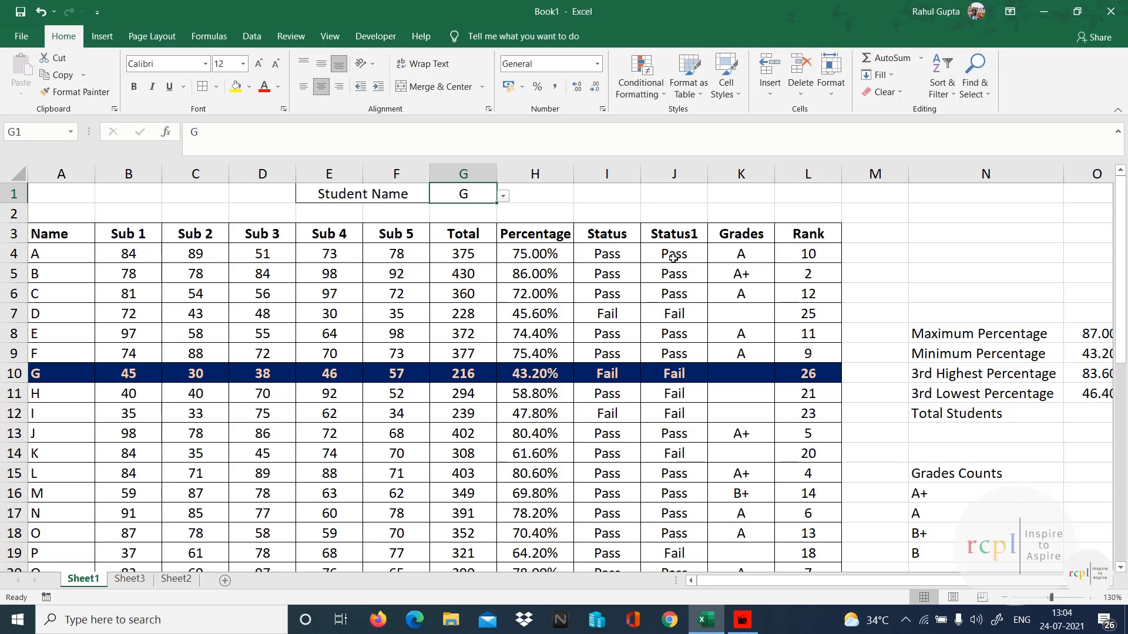
- Add List data validation to J1 with =$J$6:$J$7 as the source, and choose Pass from its dropdown
click(650, 192)
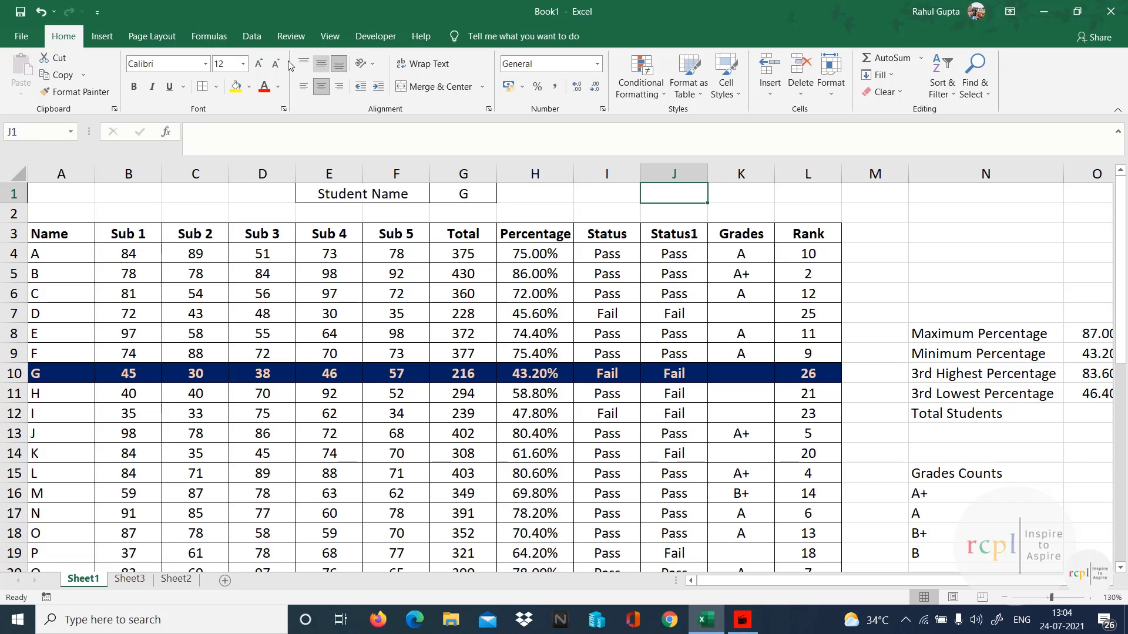
click(251, 36)
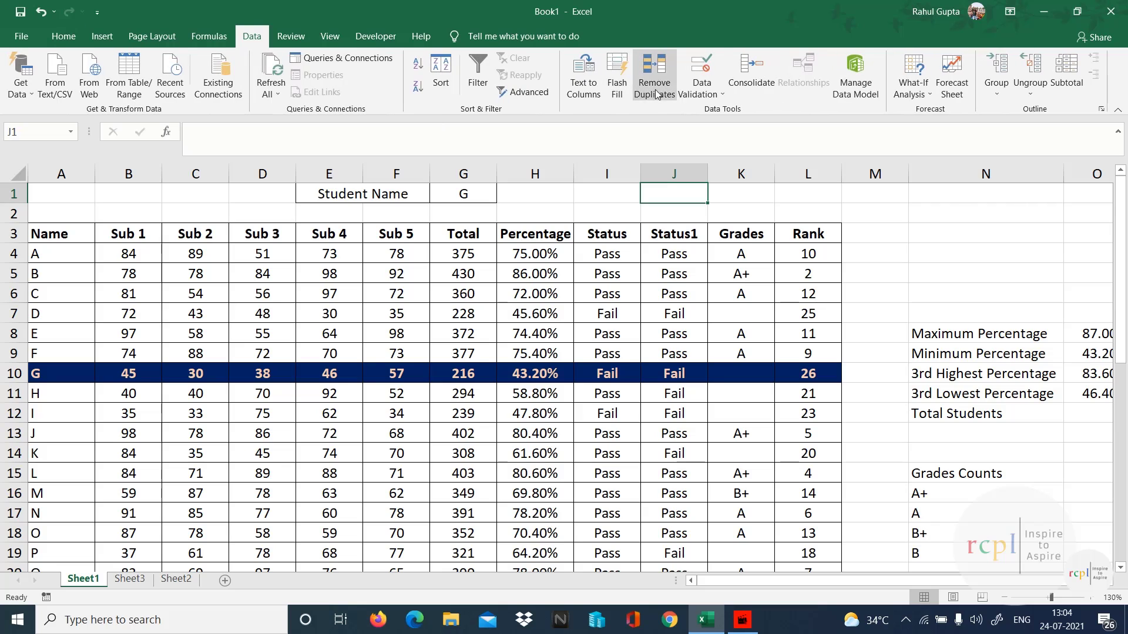
click(700, 75)
click(616, 218)
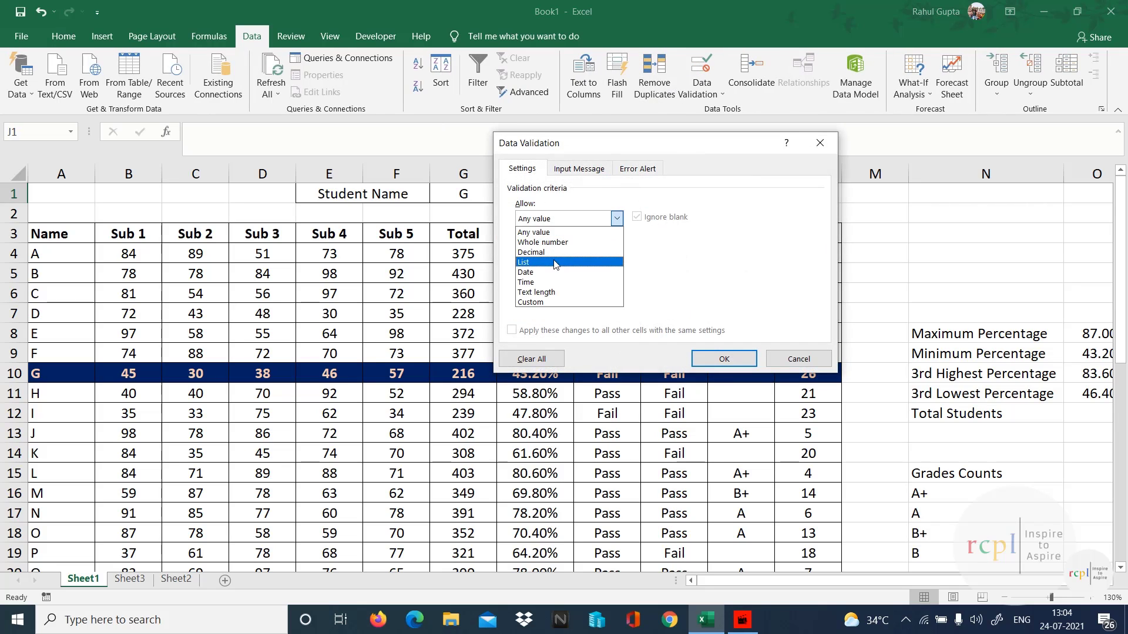
click(555, 263)
click(728, 281)
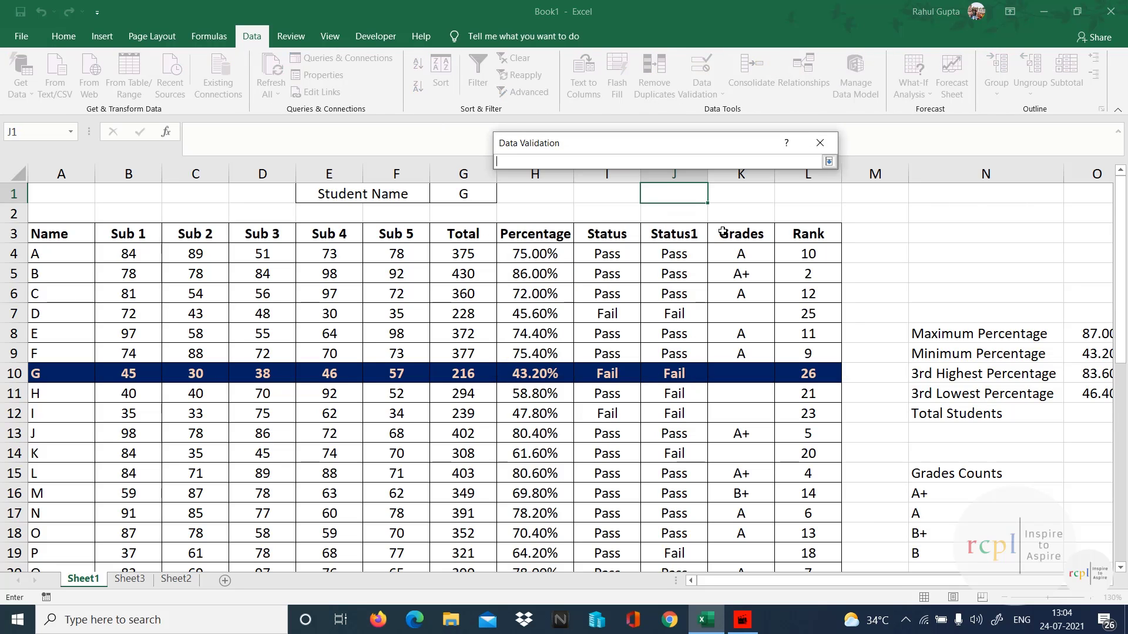
drag(675, 292, 681, 303)
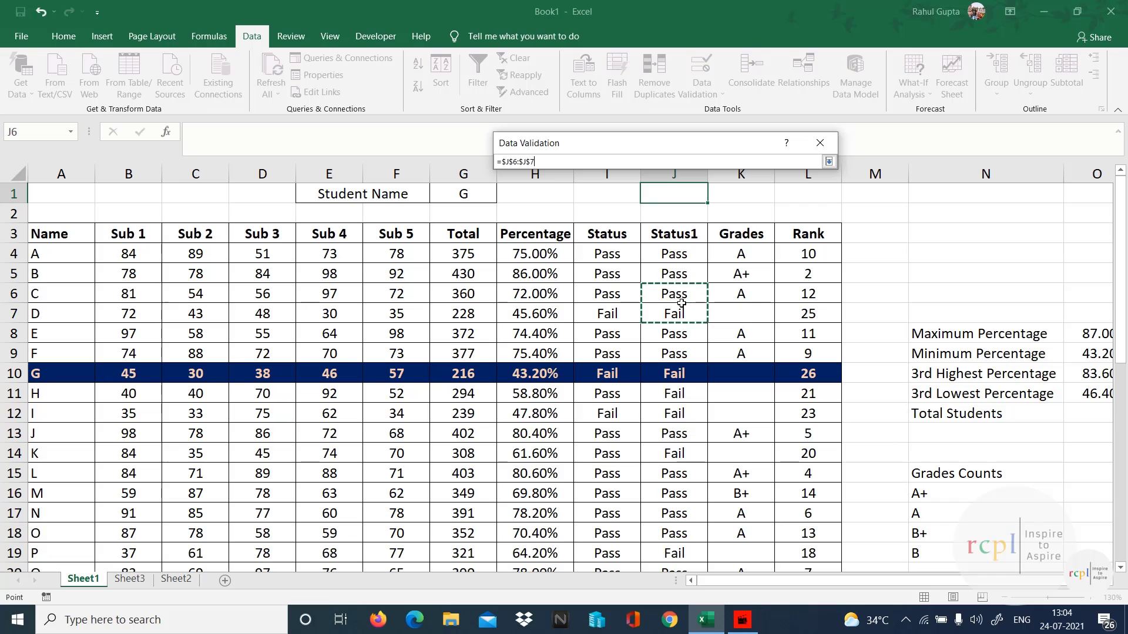
click(828, 161)
click(726, 359)
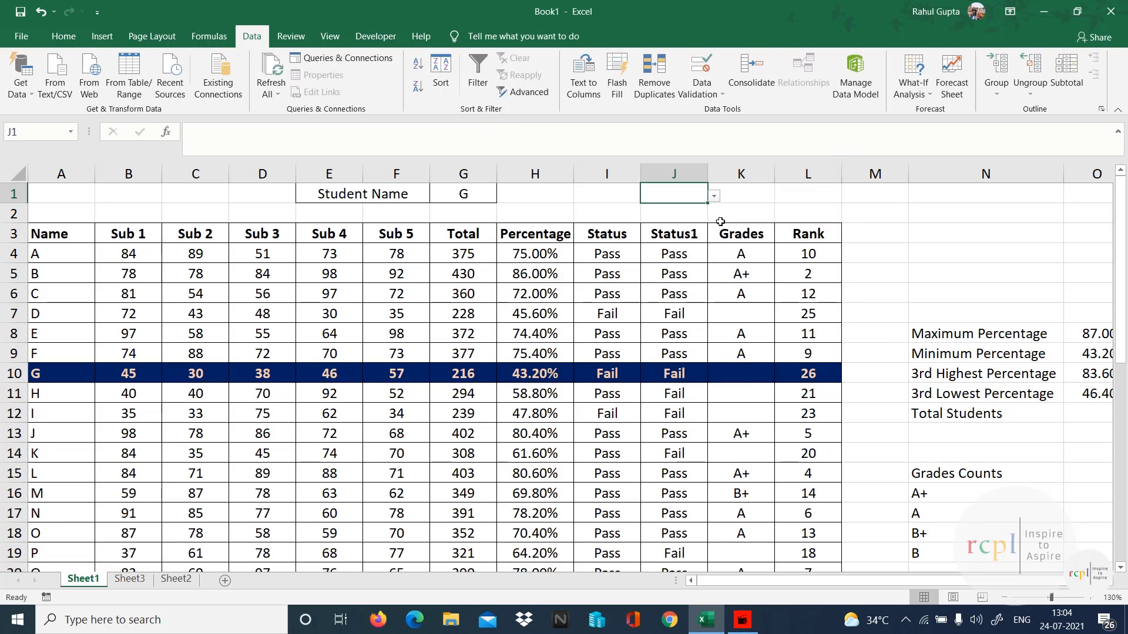
click(715, 195)
click(673, 213)
- Select the student records A4:L29 and start a new conditional formatting rule that uses a formula
click(66, 258)
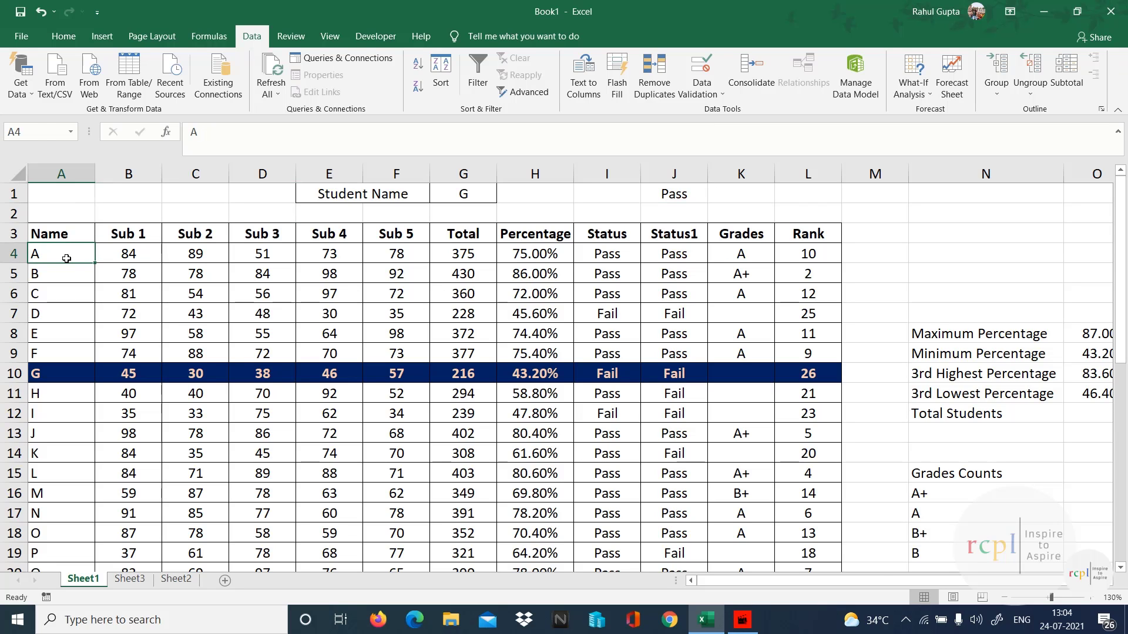
key(ctrl+shift+Right)
key(ctrl+shift+Down)
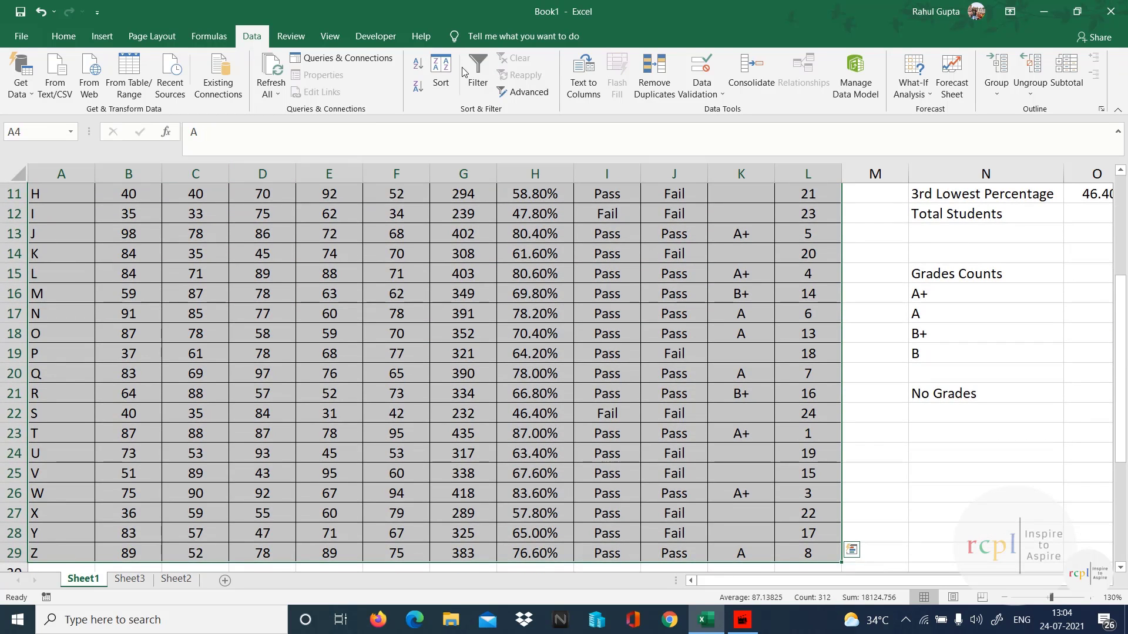
click(64, 36)
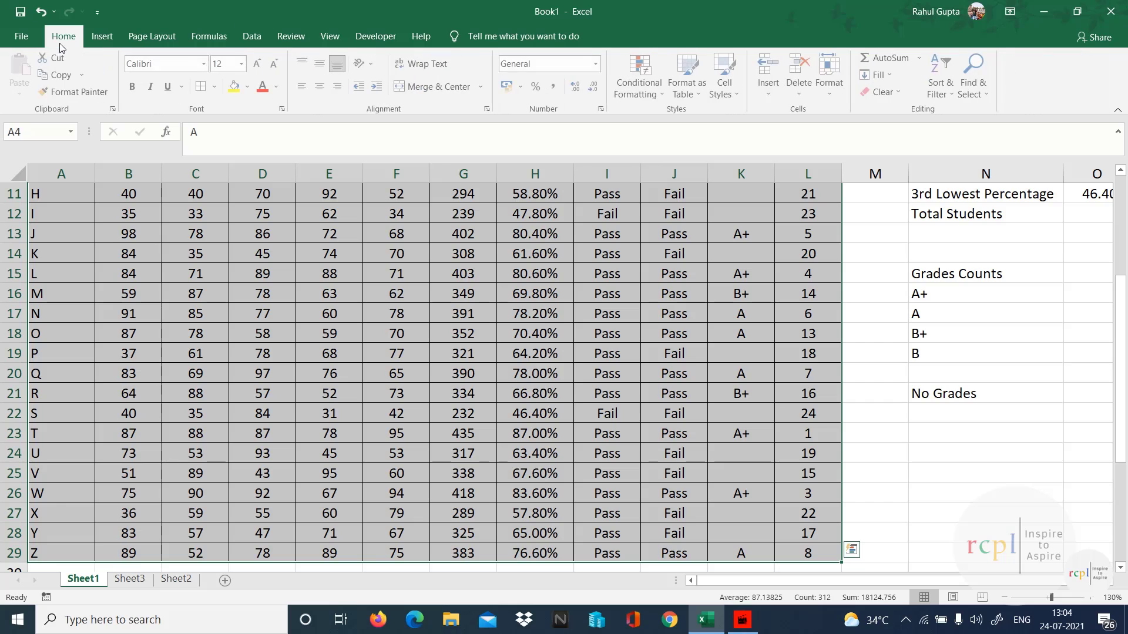
click(643, 88)
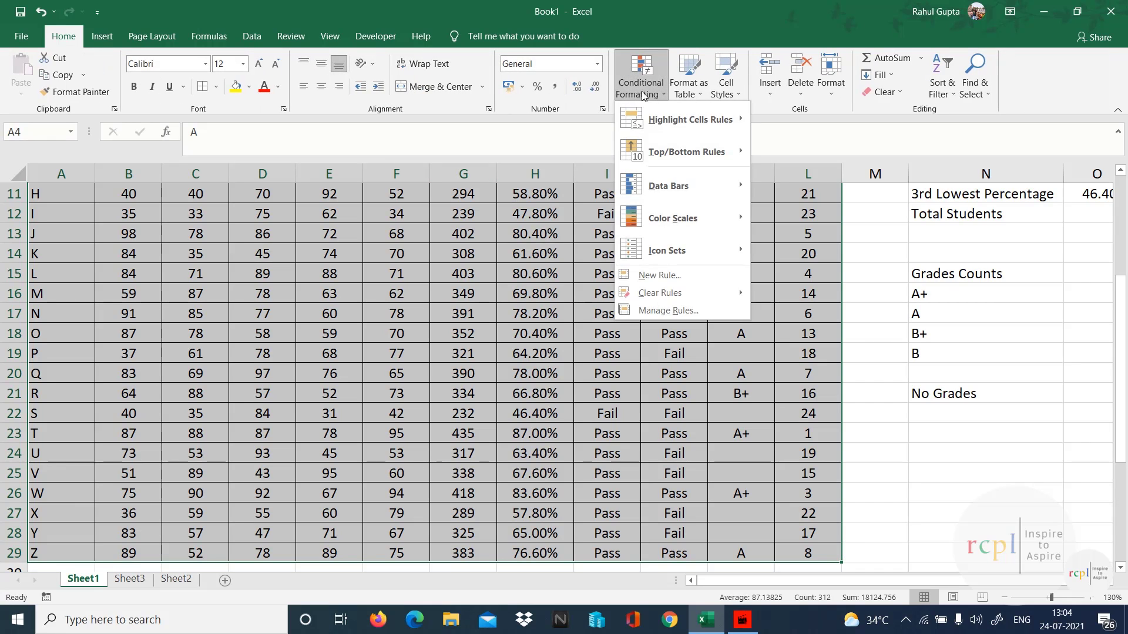
click(649, 276)
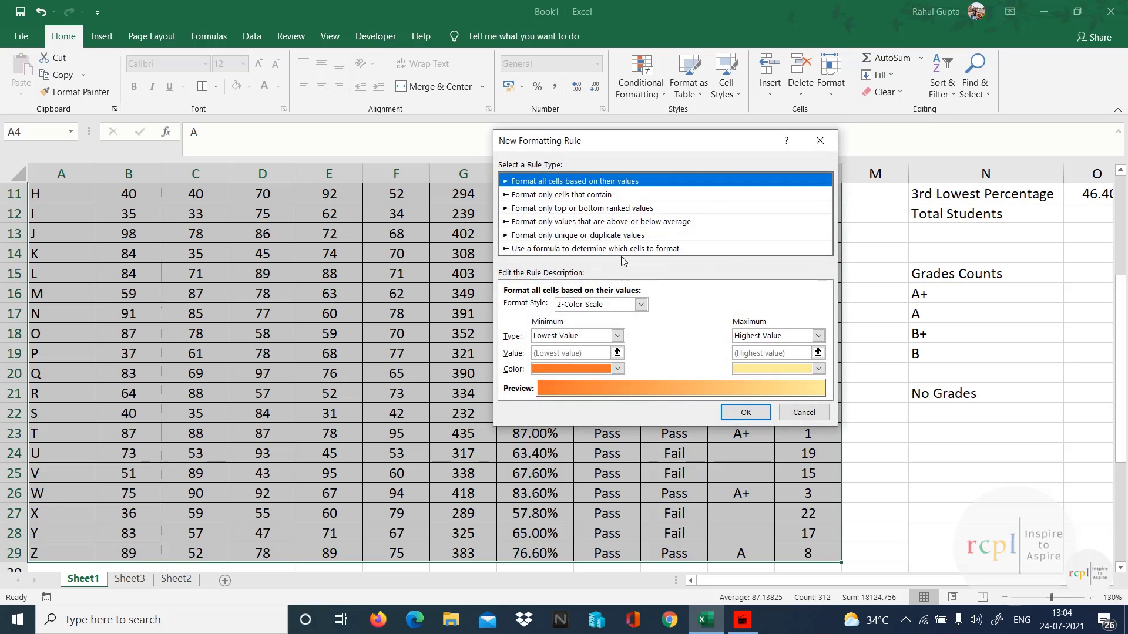
click(611, 250)
click(605, 307)
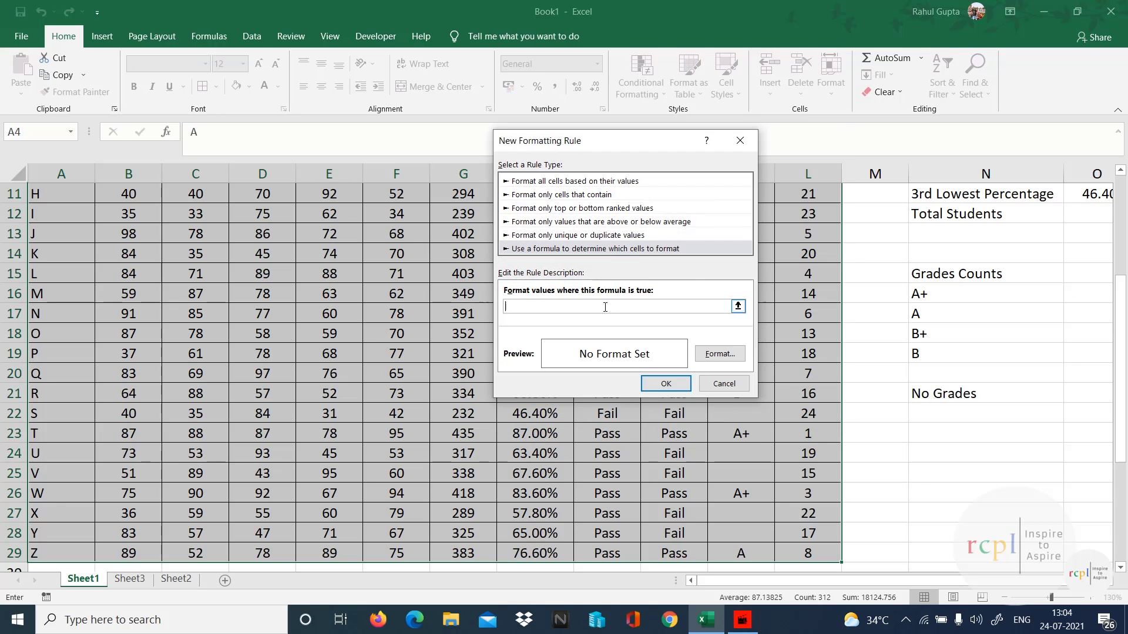
- Enter =$J$1=$J4 as the rule's formula, comparing the chosen status with each Status1 value
scroll(667, 172, up, 4)
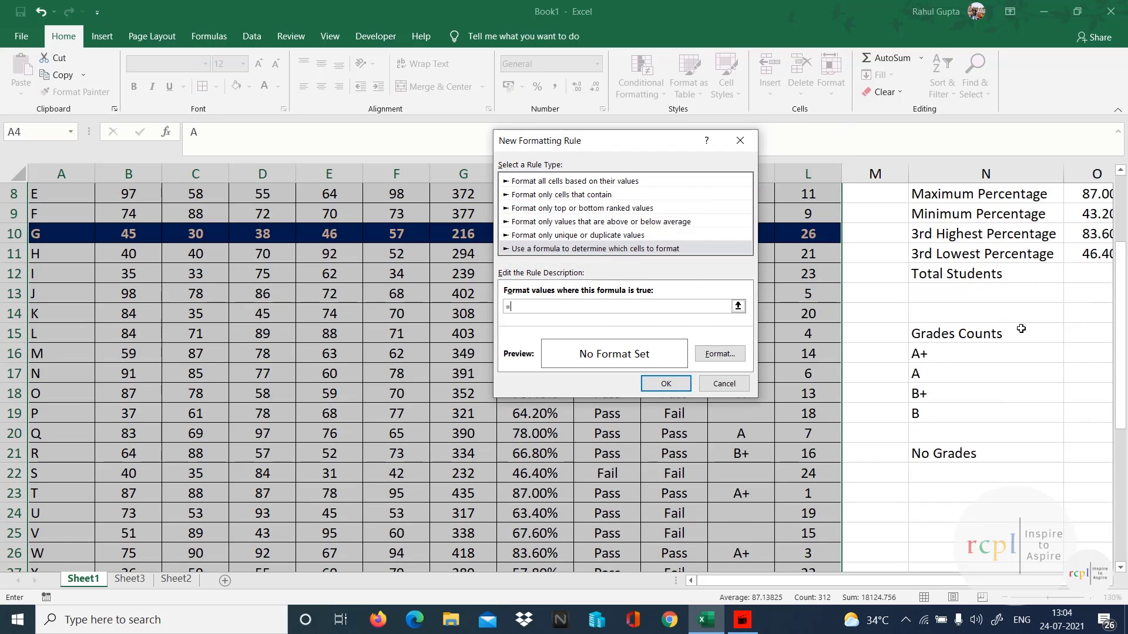
drag(648, 146, 359, 159)
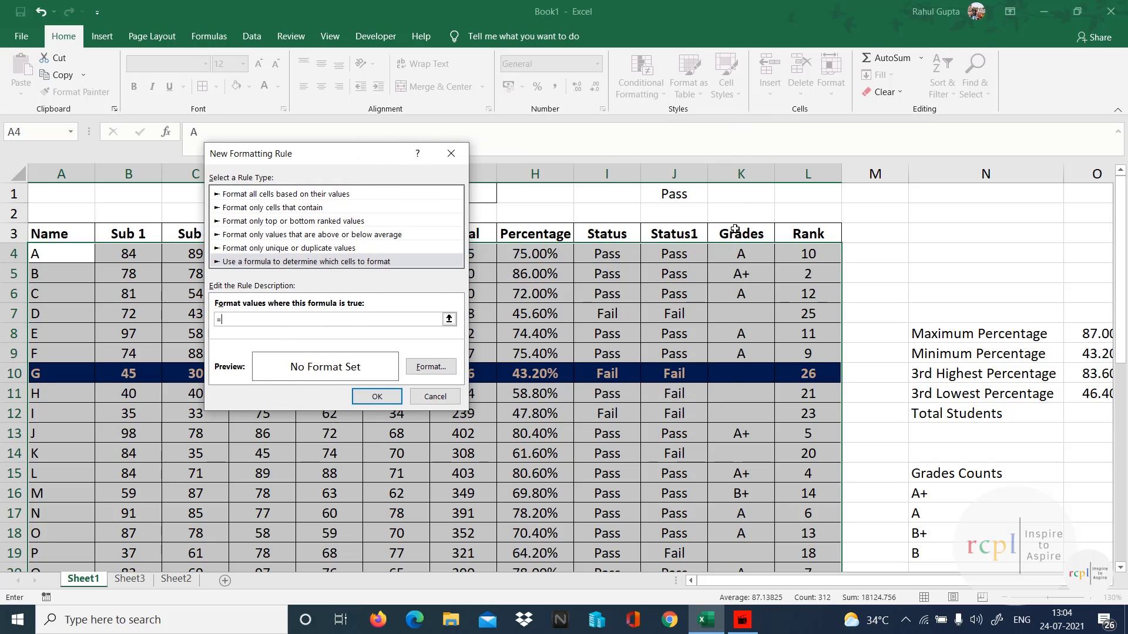
click(694, 200)
text(=)
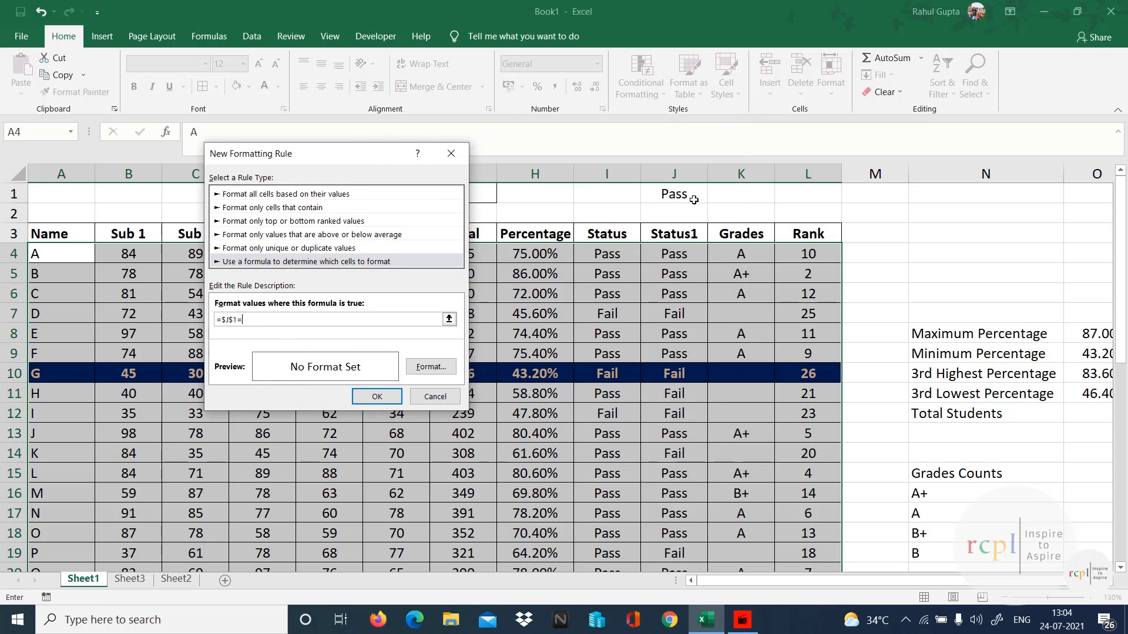
click(684, 254)
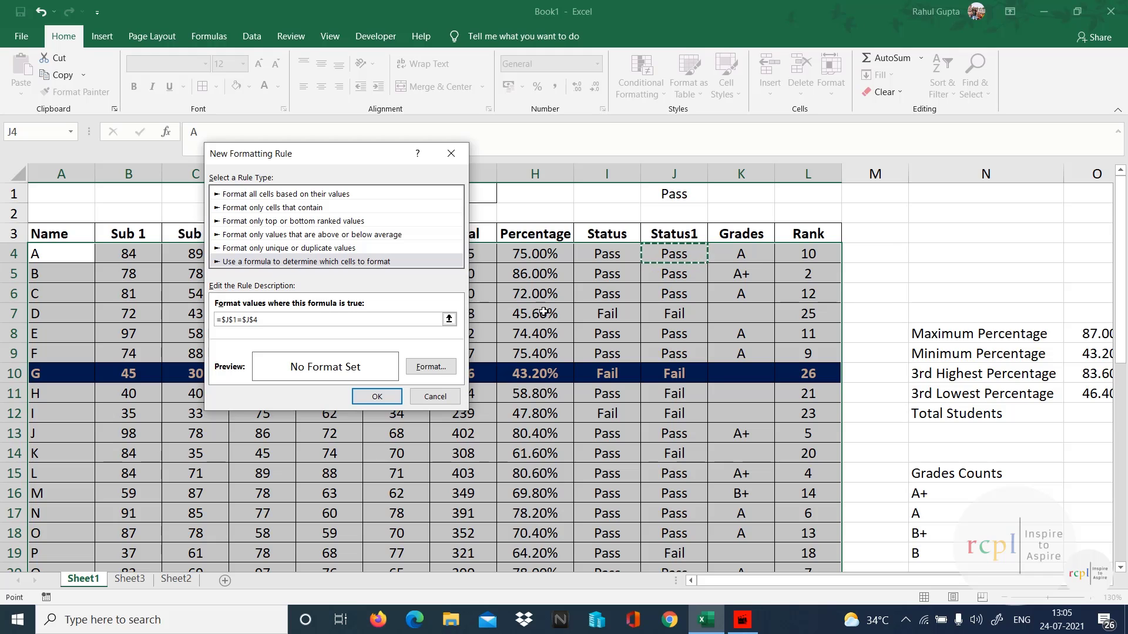
click(256, 320)
- Give the status rule a yellow fill and a bold green font, and apply it to the student records
click(431, 367)
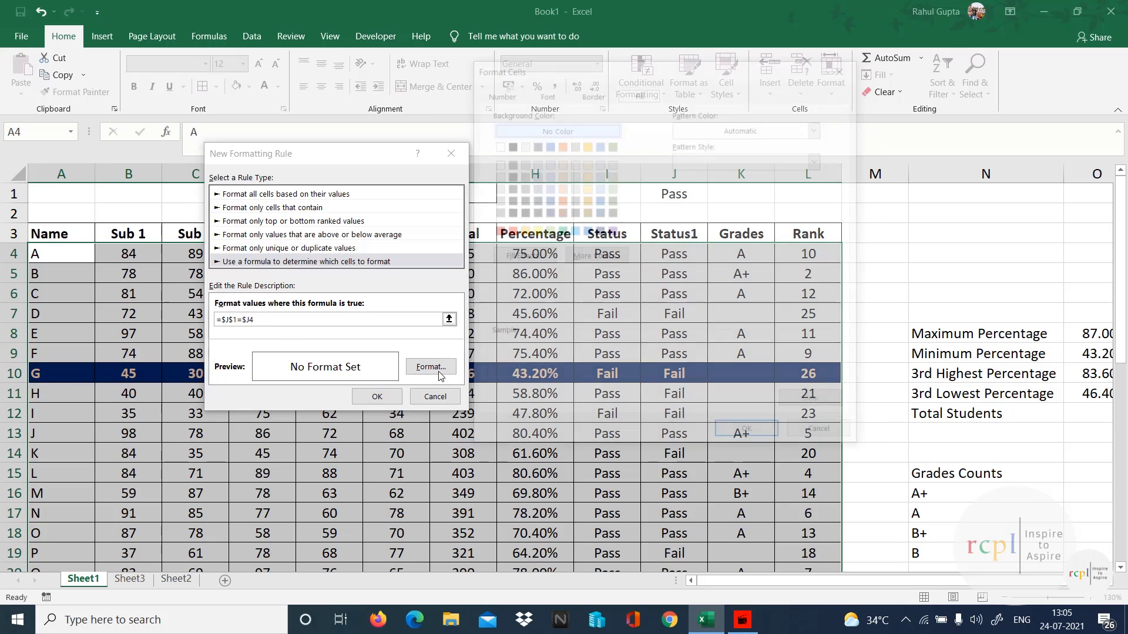
click(534, 230)
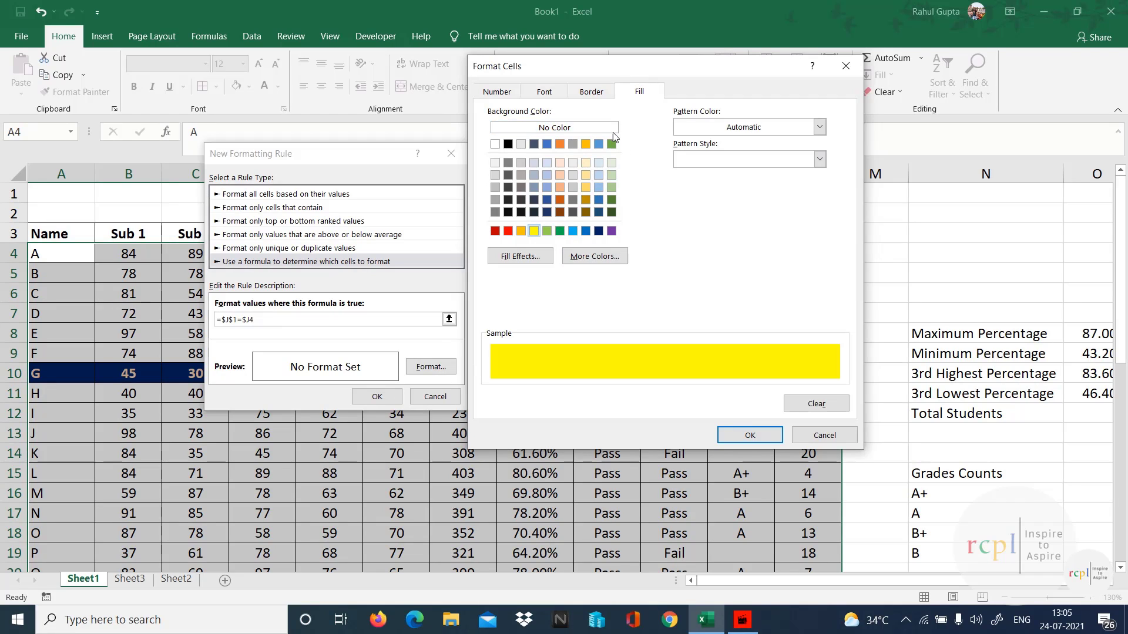
click(553, 92)
click(739, 218)
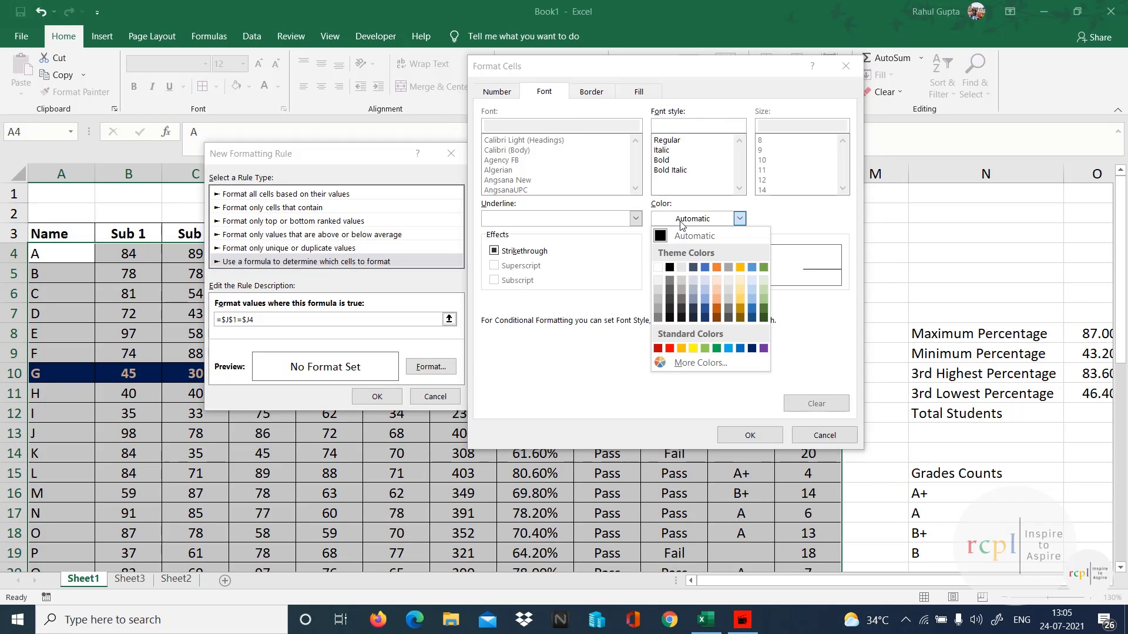
click(763, 267)
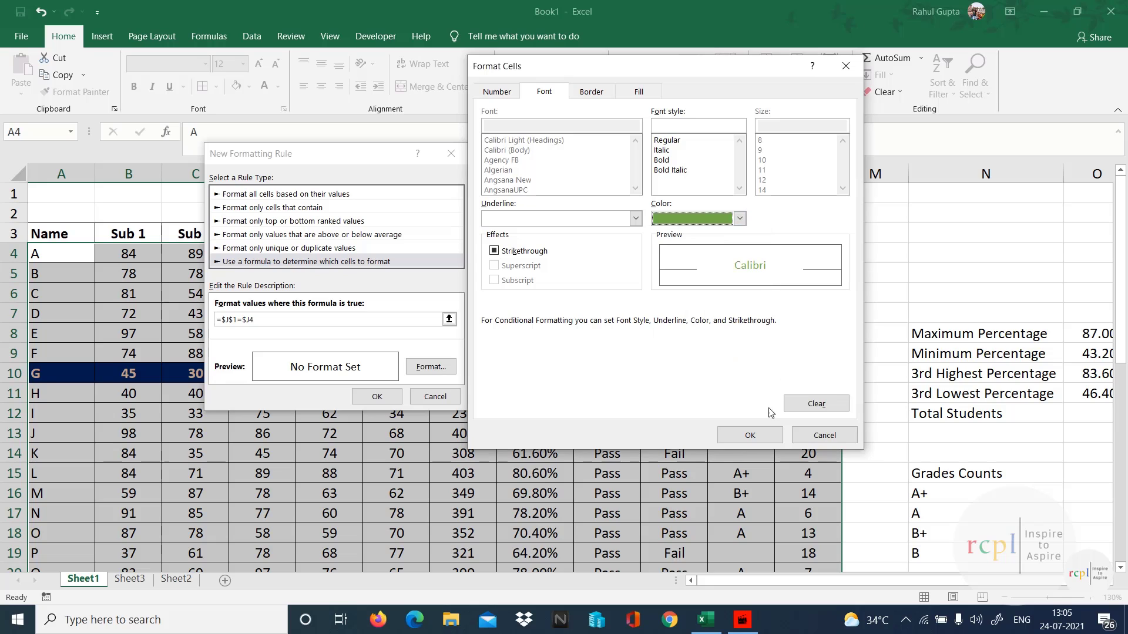
click(662, 161)
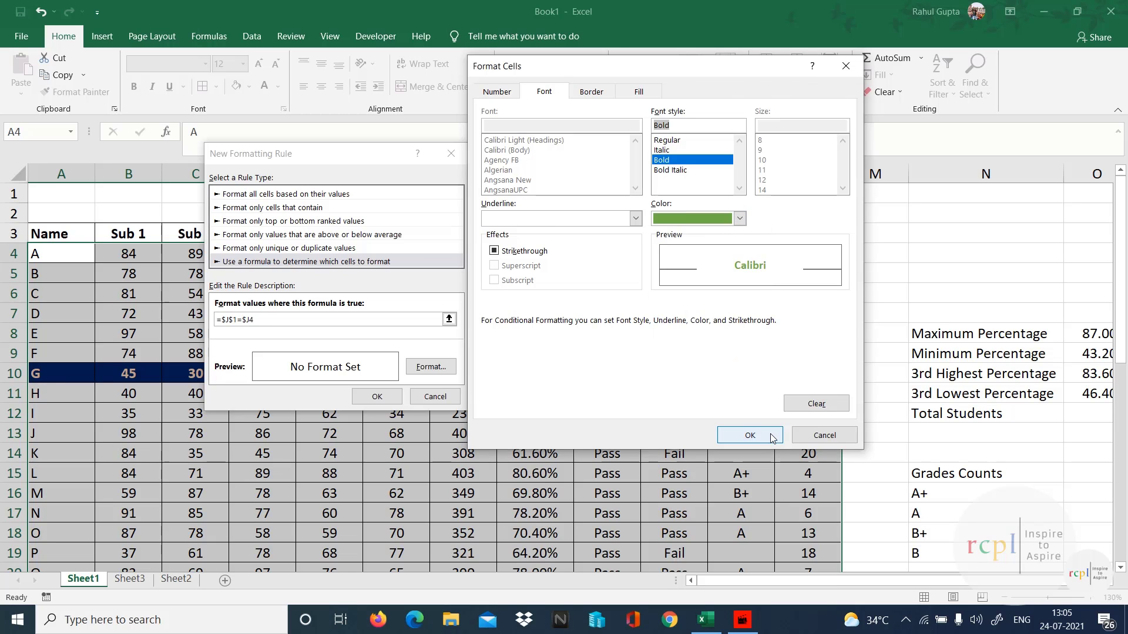
click(755, 432)
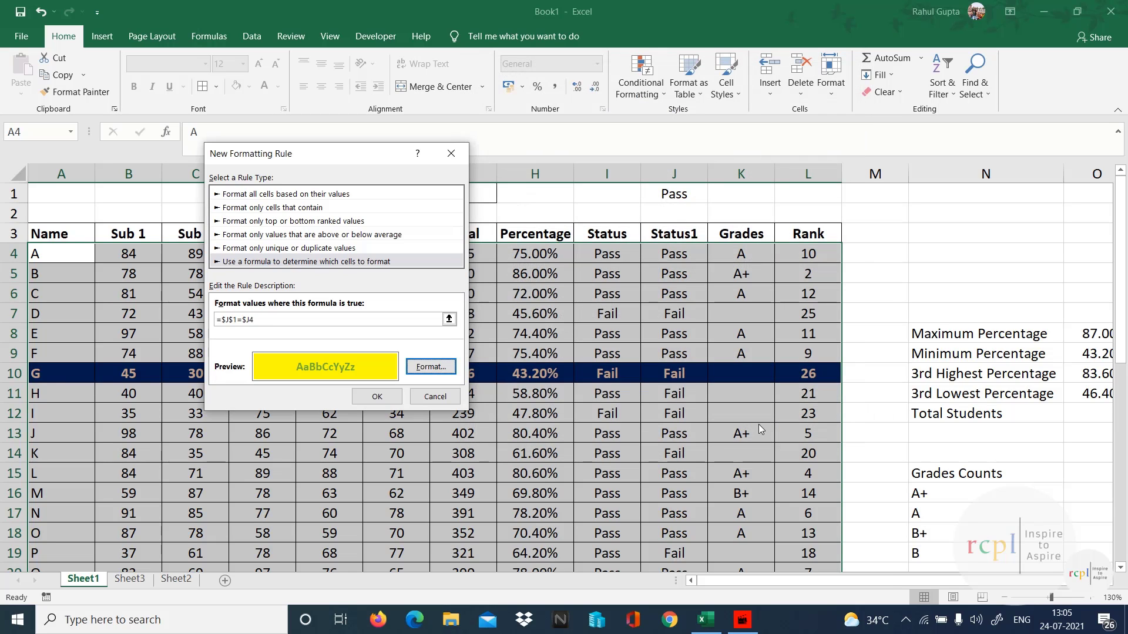
click(377, 397)
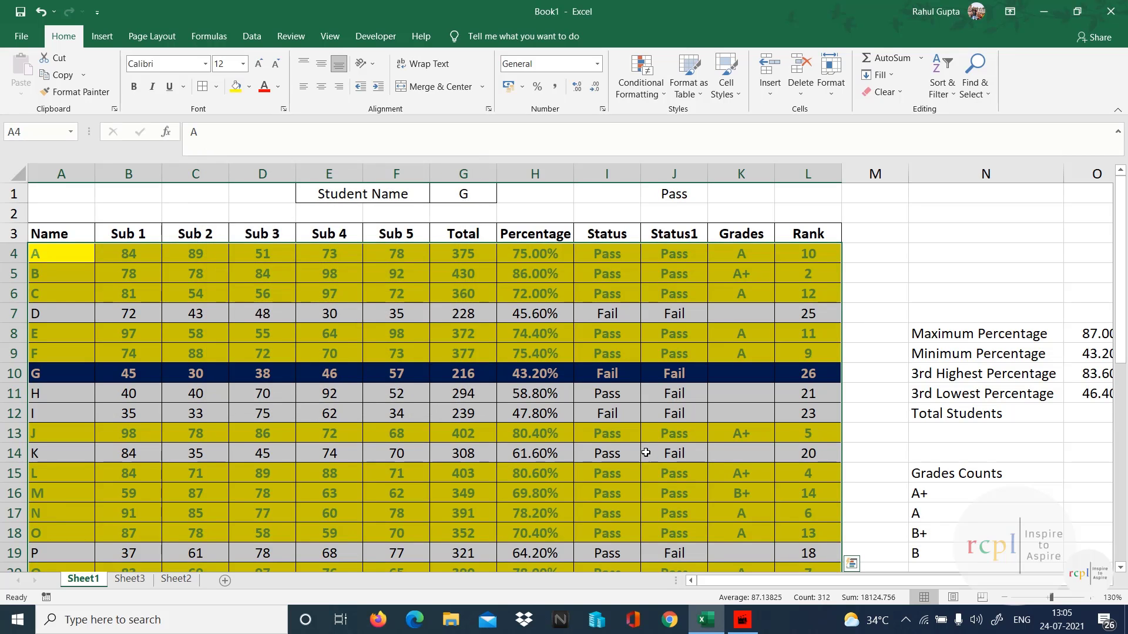
- Test the status highlighting by choosing Fail and then Pass from the dropdown list in J1
click(504, 279)
click(685, 198)
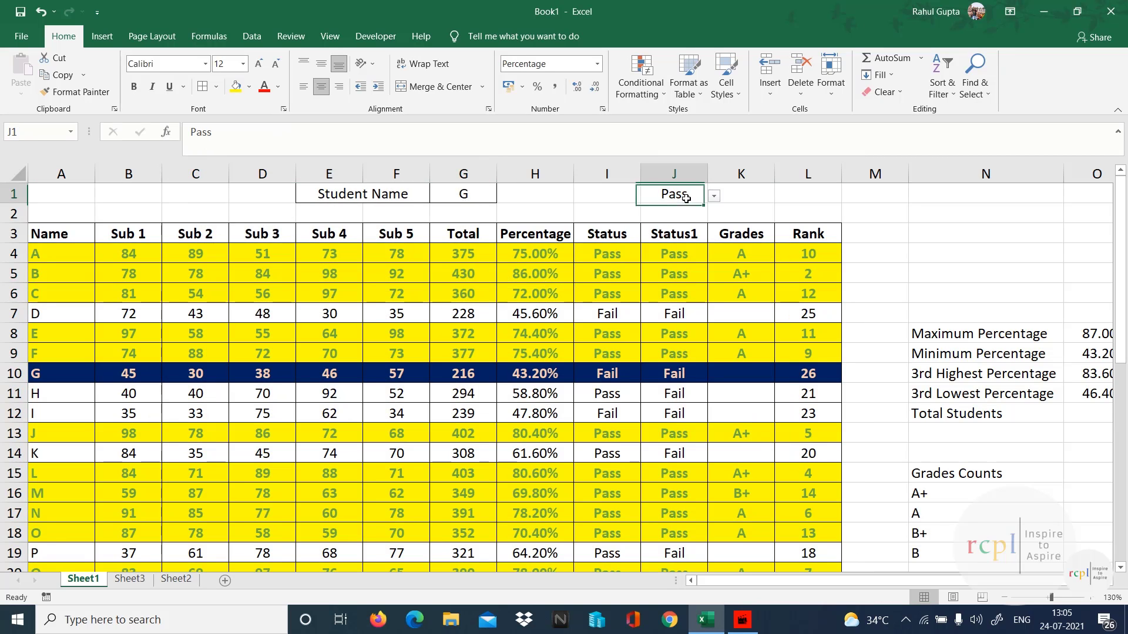
click(714, 196)
click(670, 220)
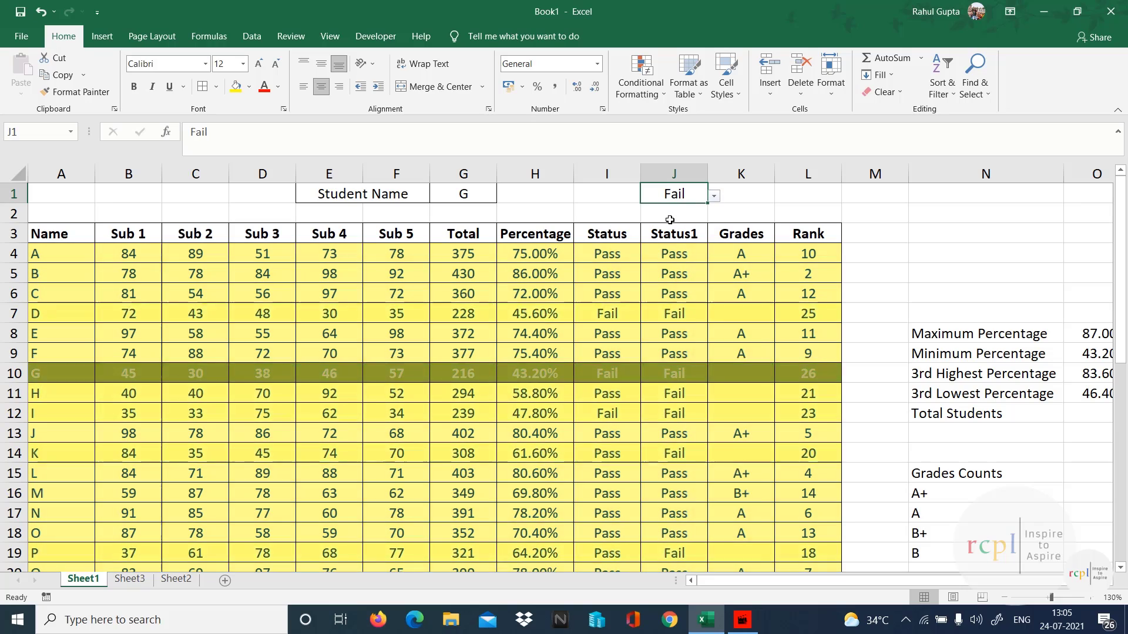
click(714, 196)
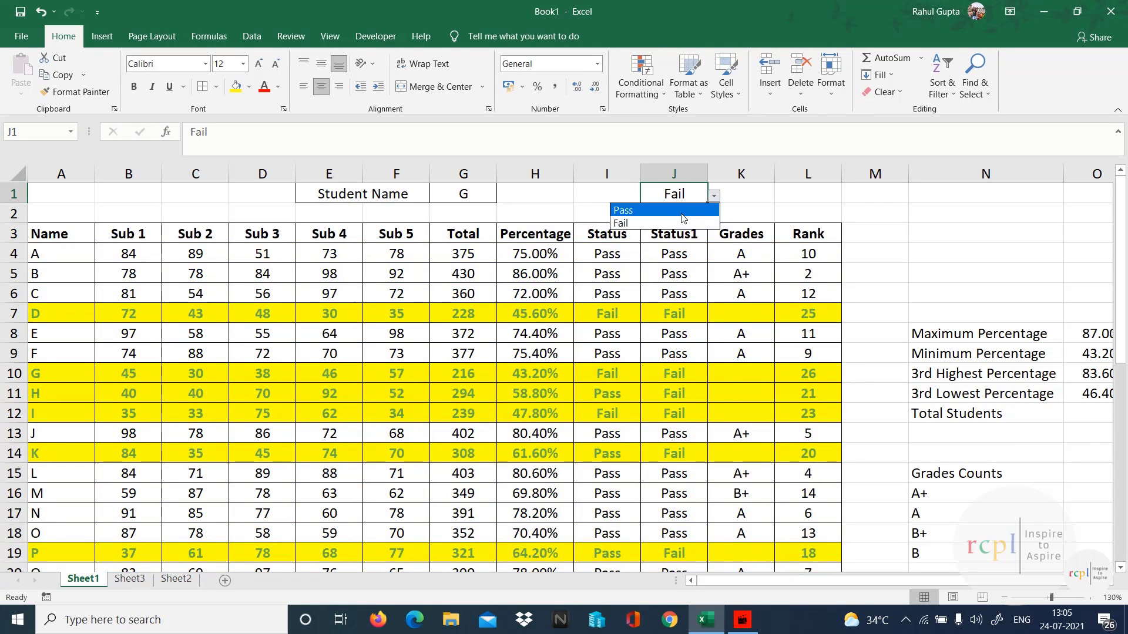
click(620, 210)
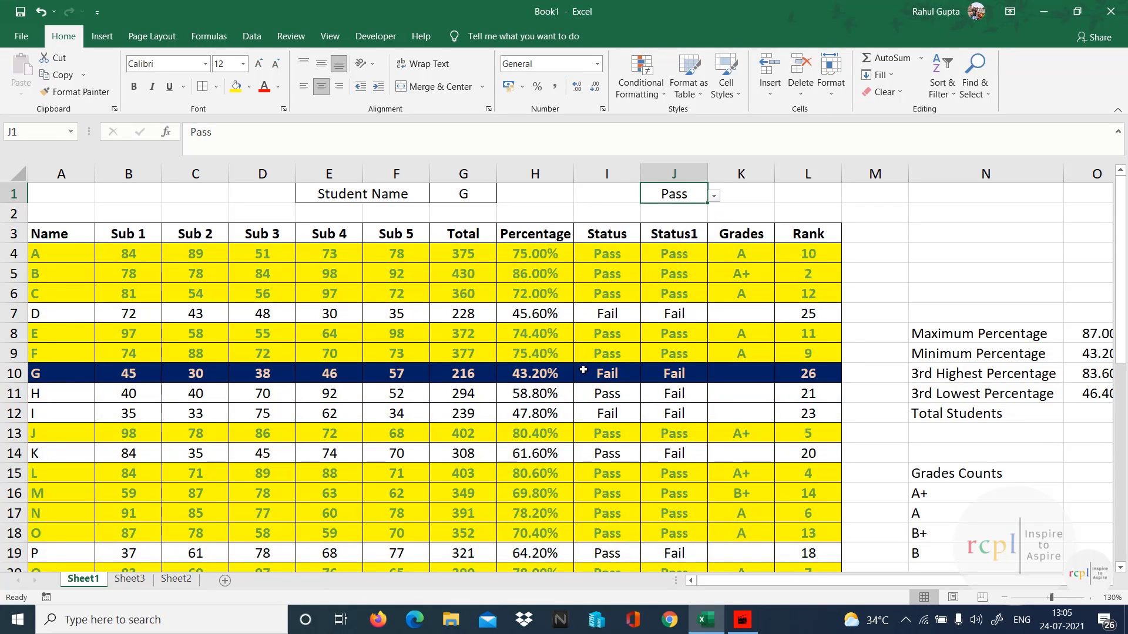
- Select student G's row for comparison, then switch the status in the J1 dropdown list to Fail
drag(66, 365, 779, 374)
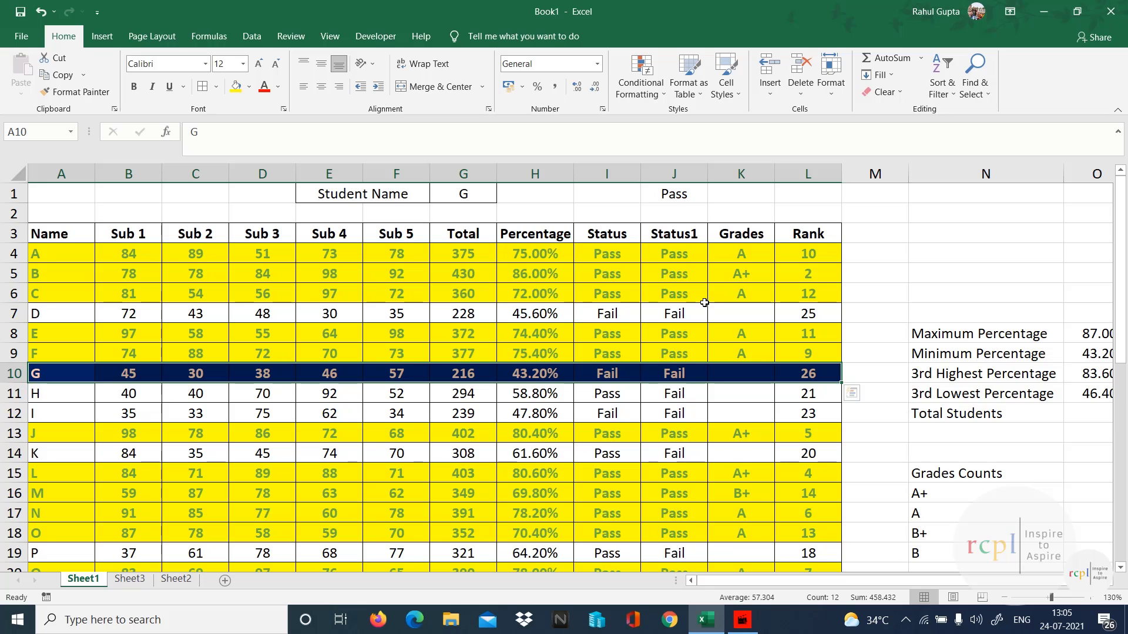
click(681, 193)
click(713, 195)
click(682, 224)
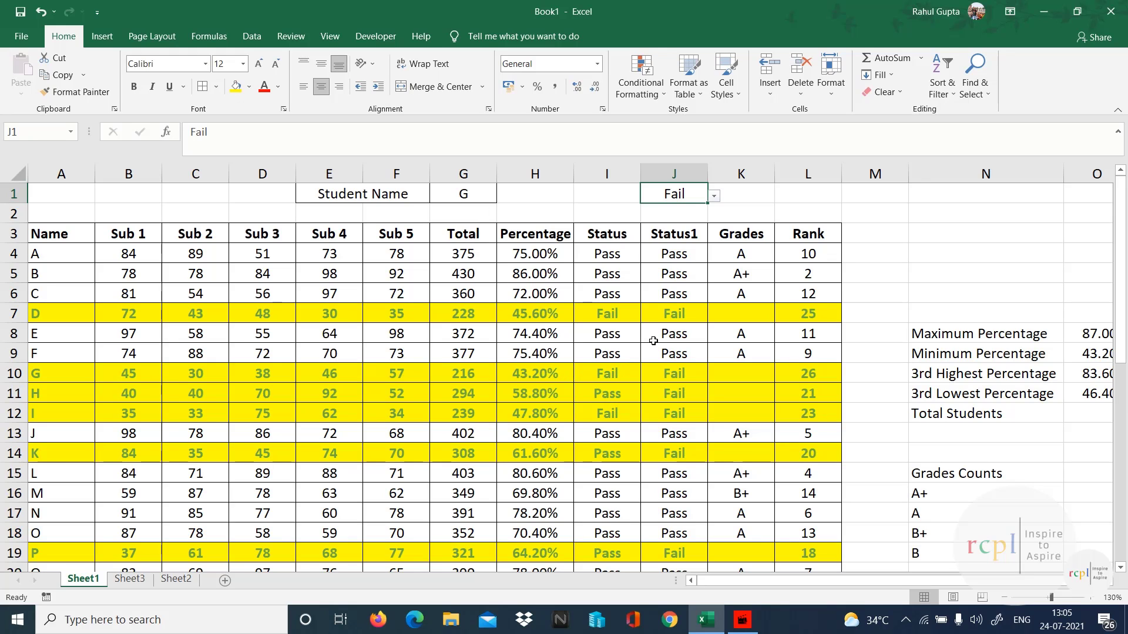
- Move the student name rule =$G$1=$A4 above the status rule in the conditional formatting order and apply the change
click(607, 314)
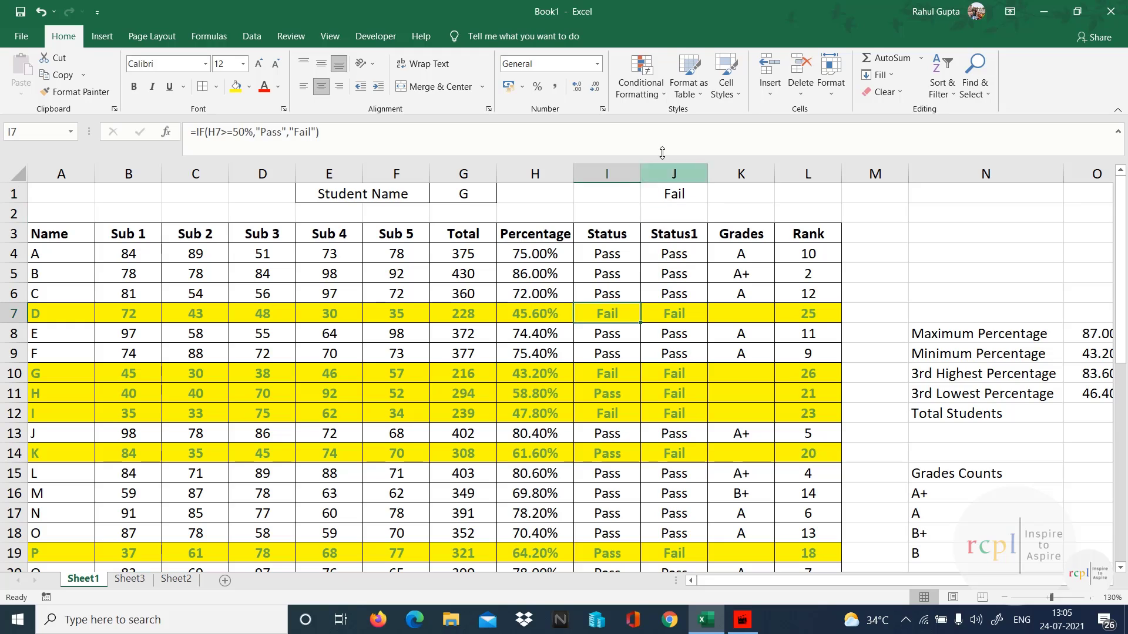
click(641, 80)
click(508, 311)
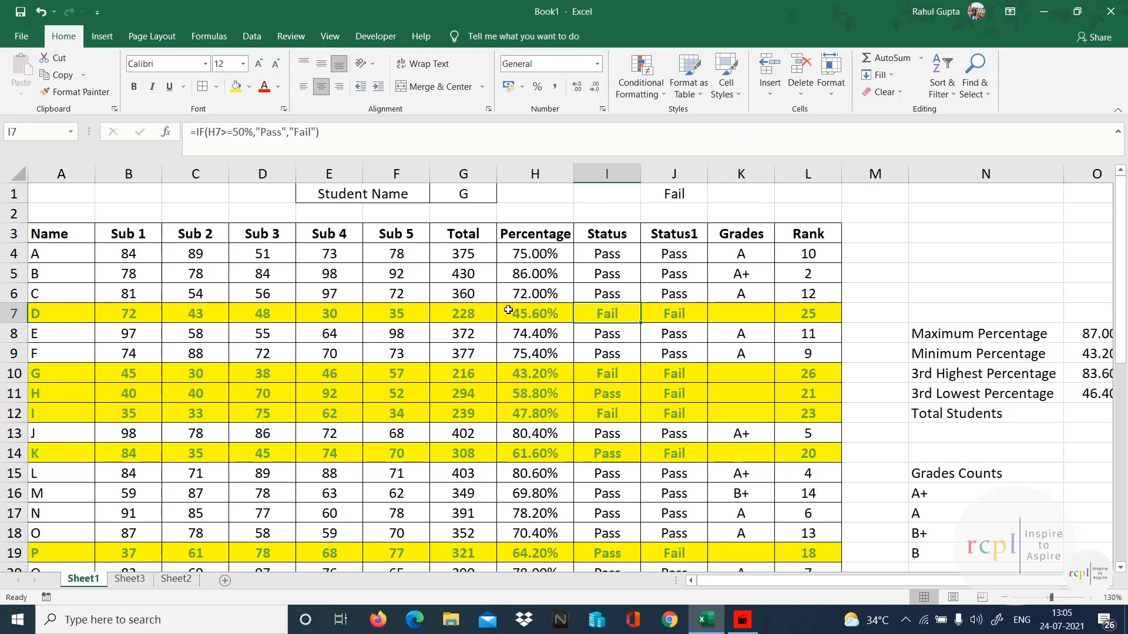
click(509, 310)
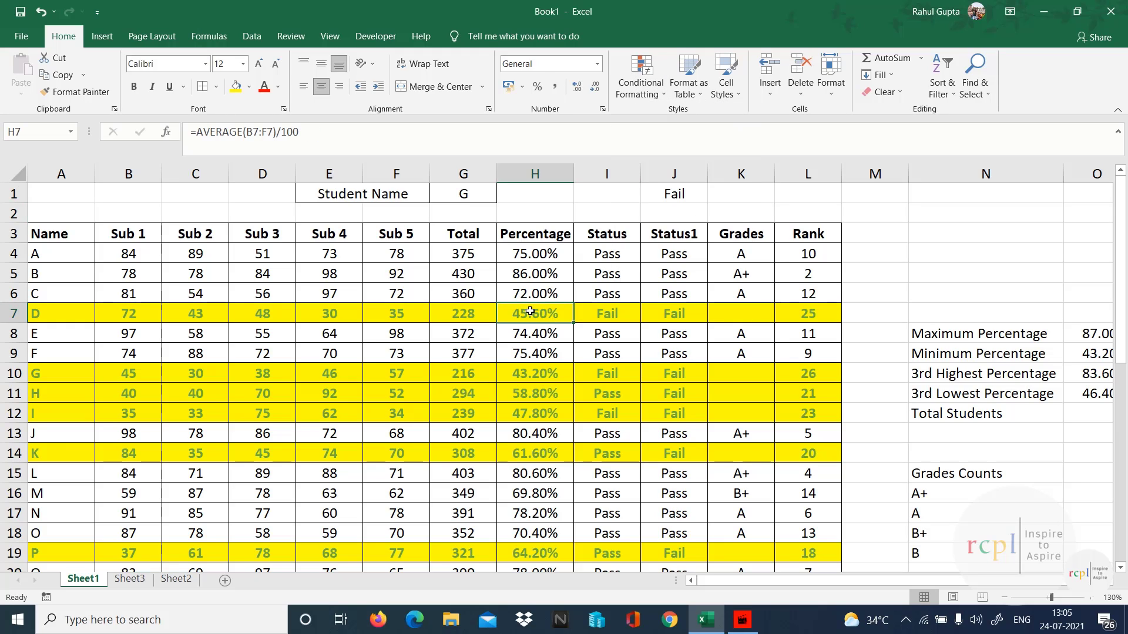
click(656, 99)
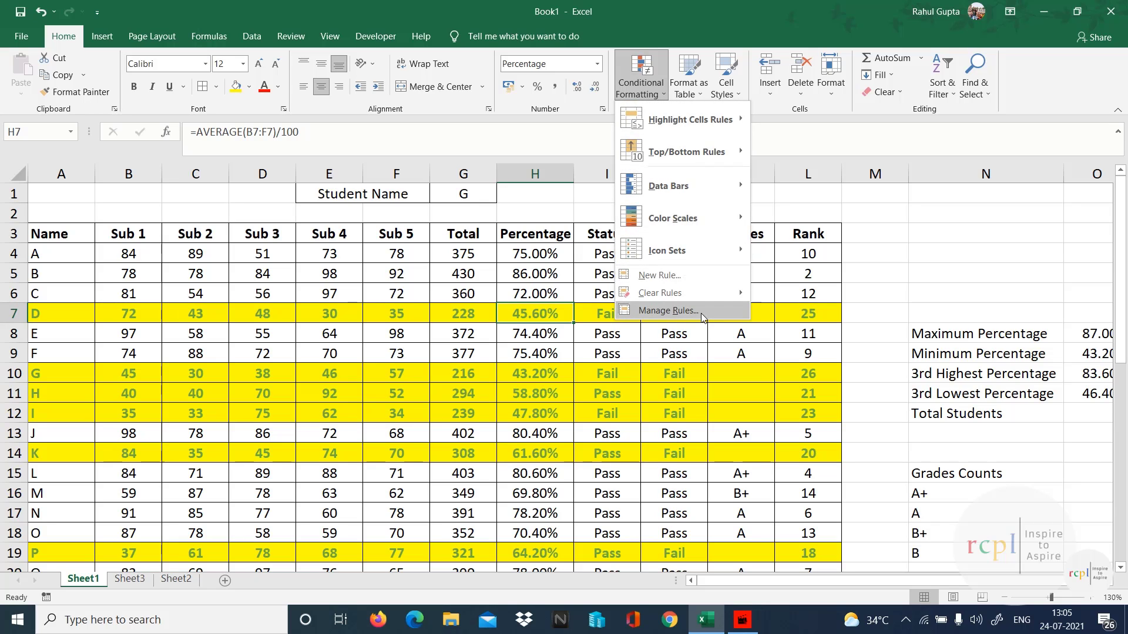
click(702, 312)
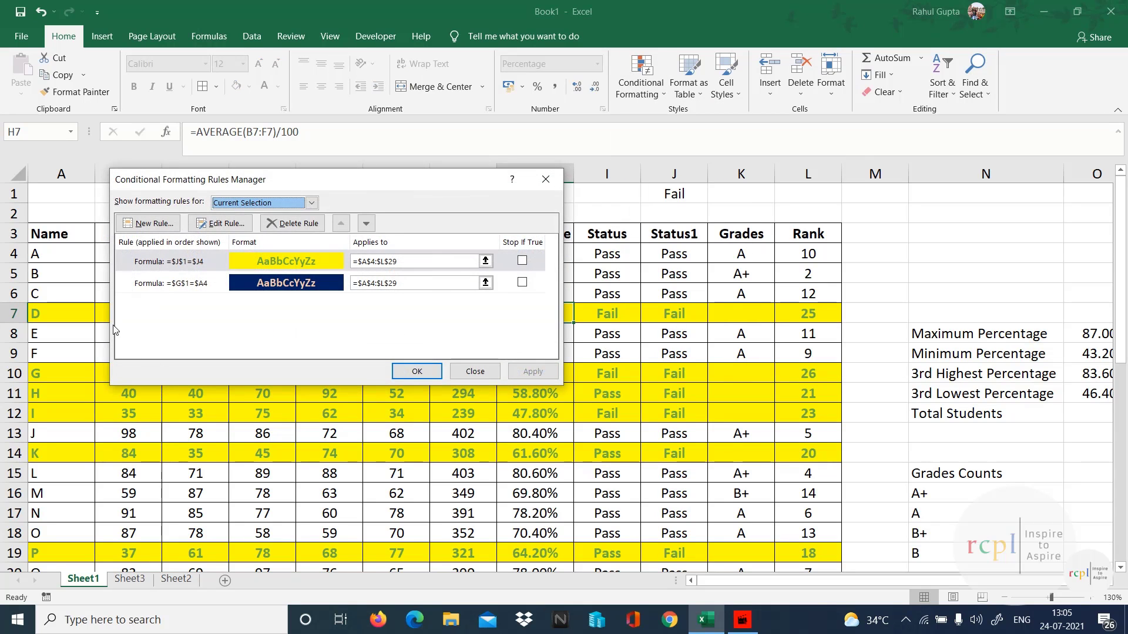
click(182, 283)
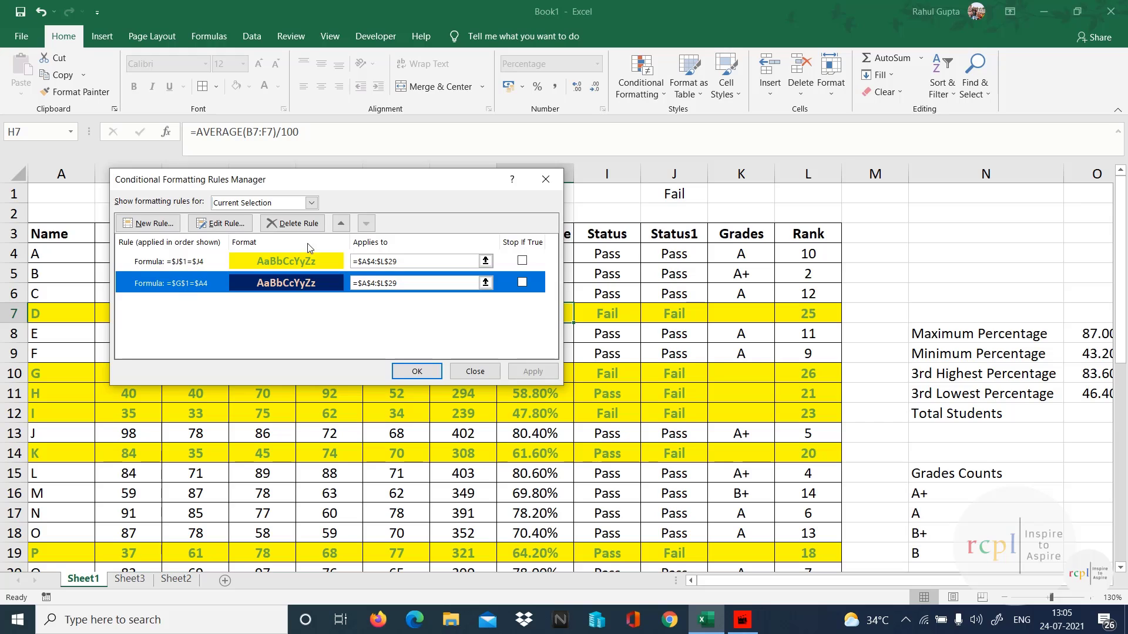
click(340, 223)
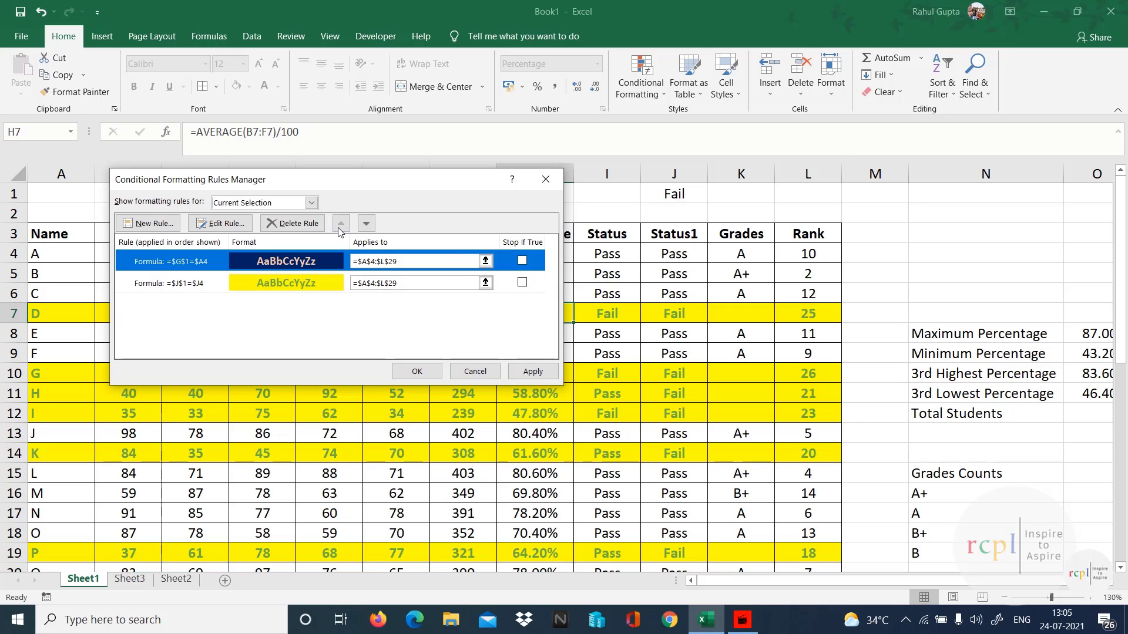
click(514, 370)
click(416, 376)
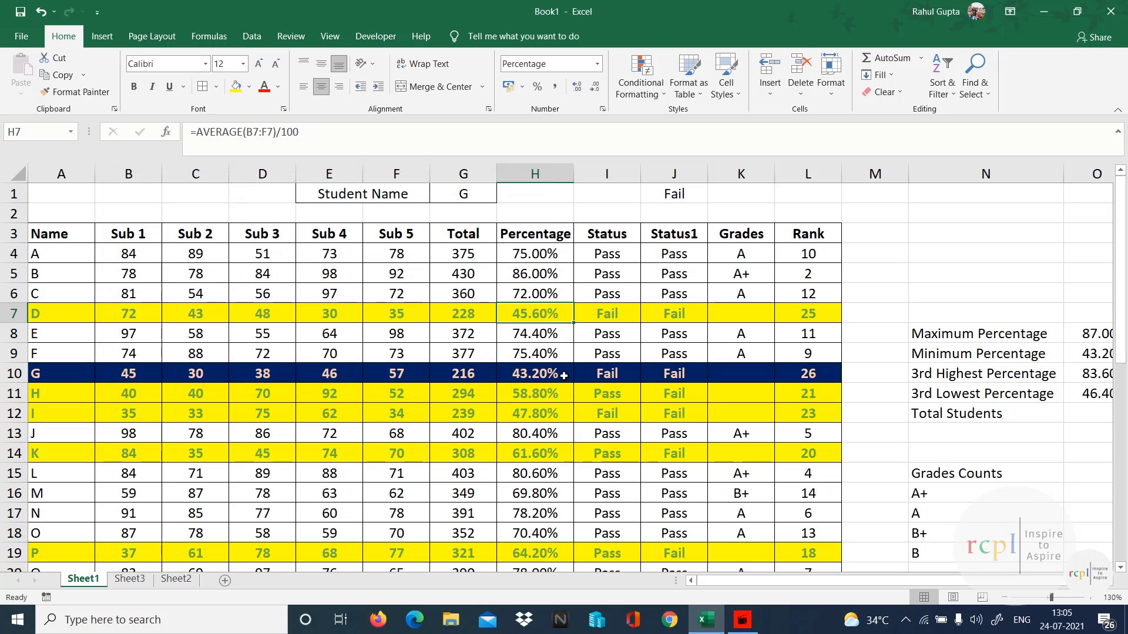
- Check the new rule order by choosing Pass and then Fail again from the J1 dropdown list
click(678, 201)
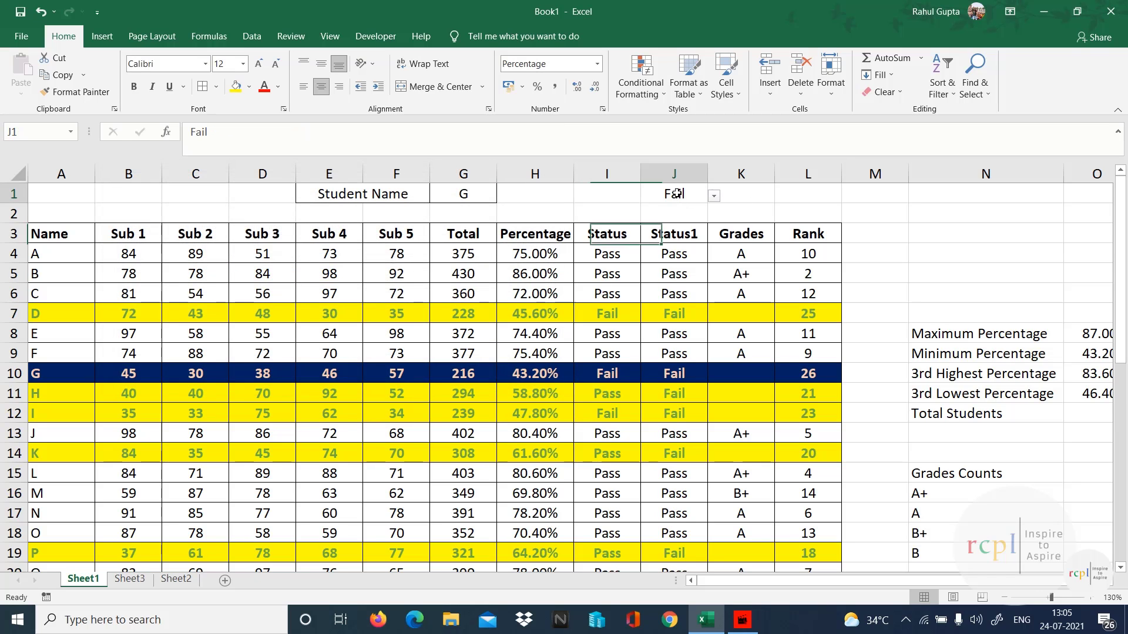
click(714, 196)
click(705, 210)
click(714, 195)
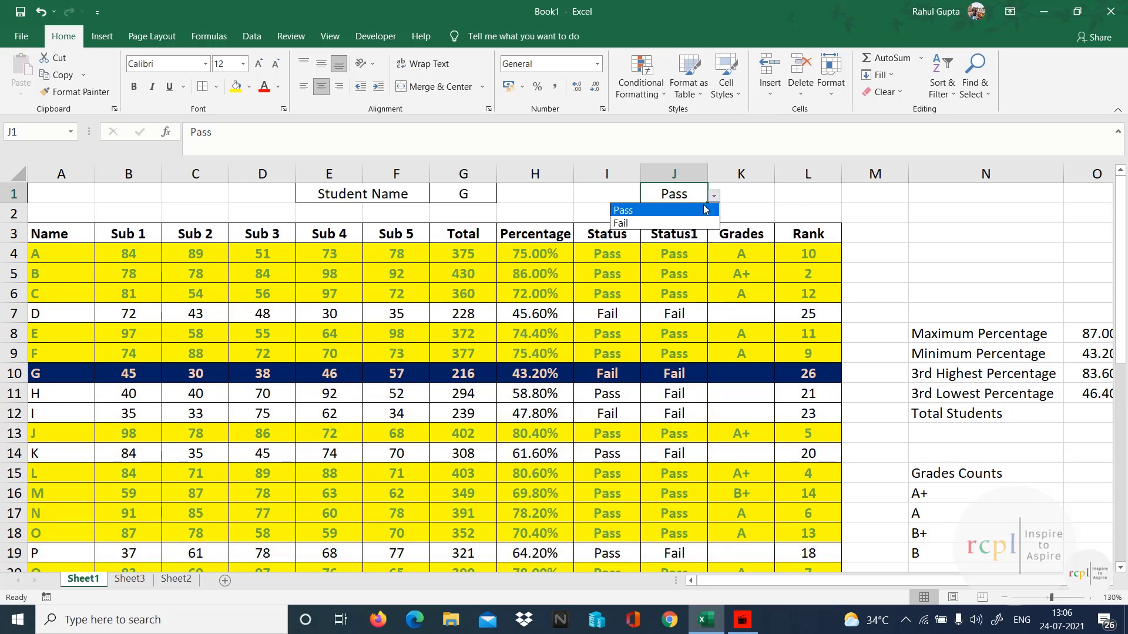
click(658, 224)
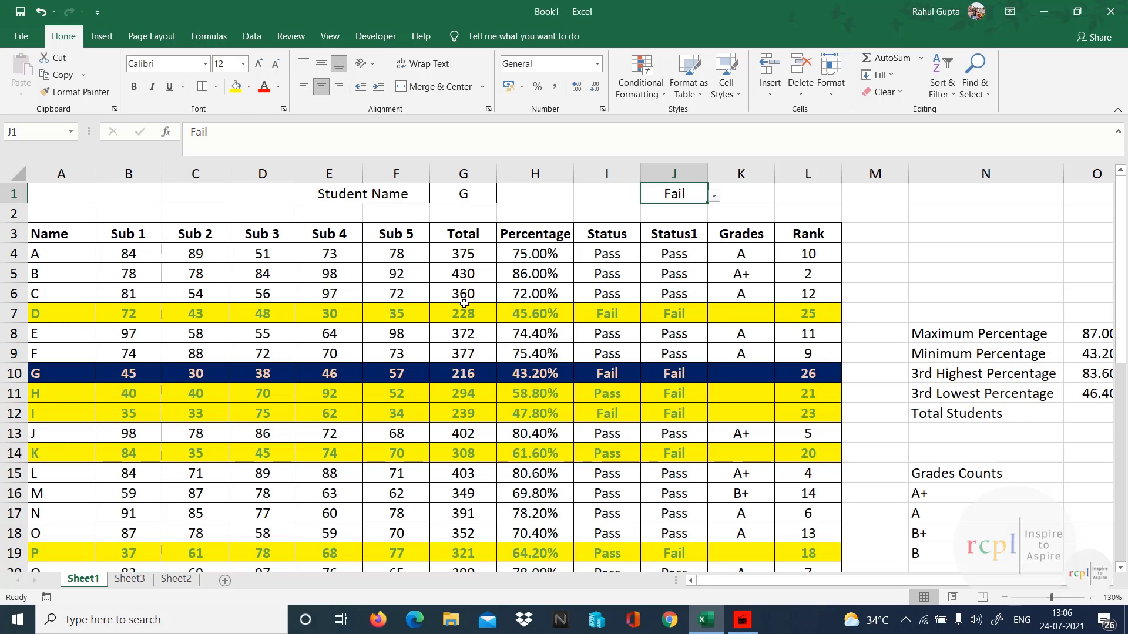
click(743, 627)
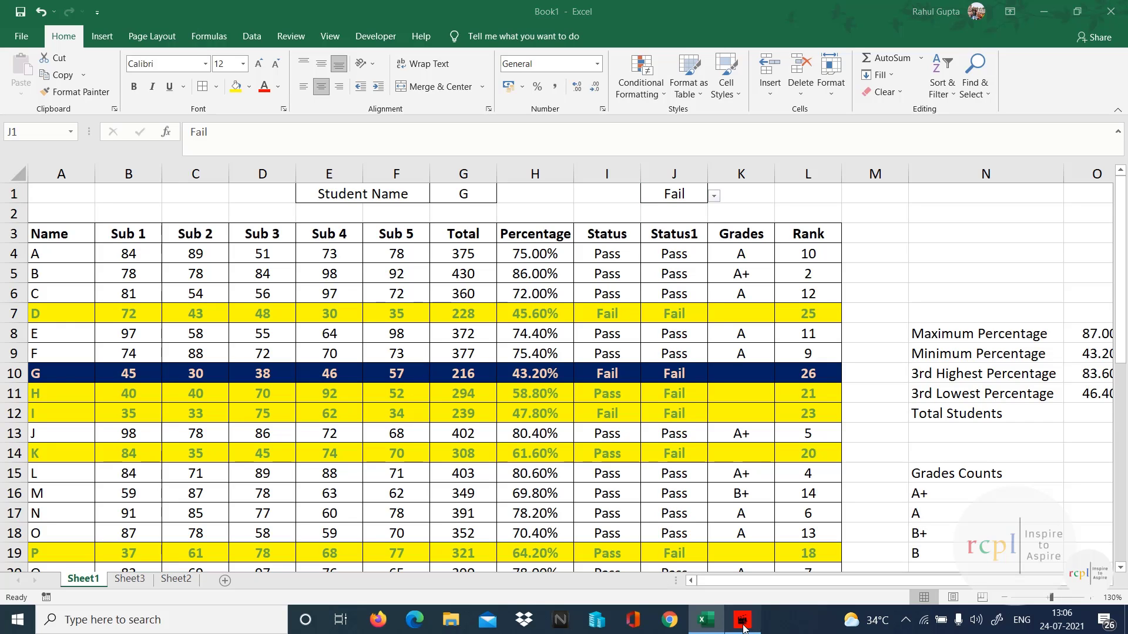